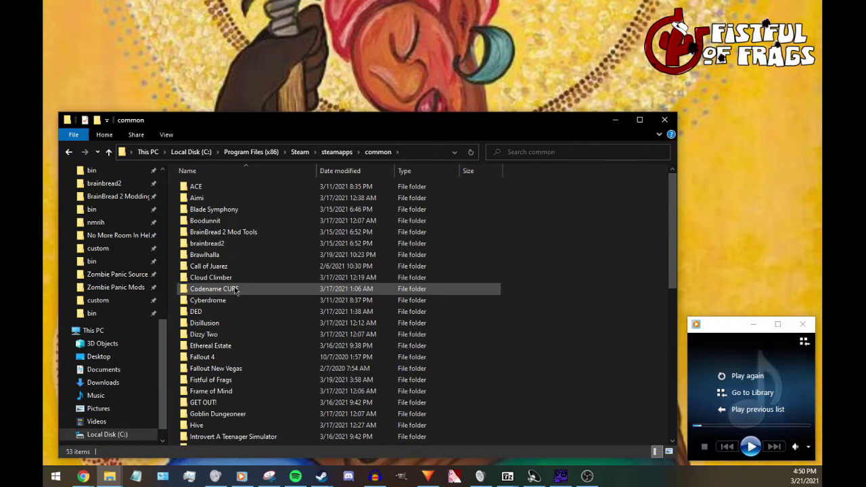
# Look inside the Fistful of Frags, nmrih and Zombie Panic Source game folders in Steam's common folder
pyautogui.doubleClick(220, 380)
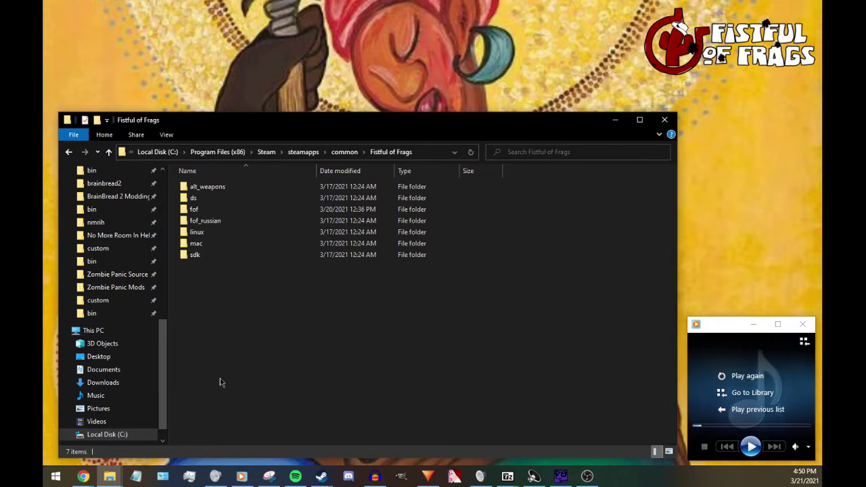
pyautogui.hotkey('alt', 'Left')
pyautogui.doubleClick(214, 371)
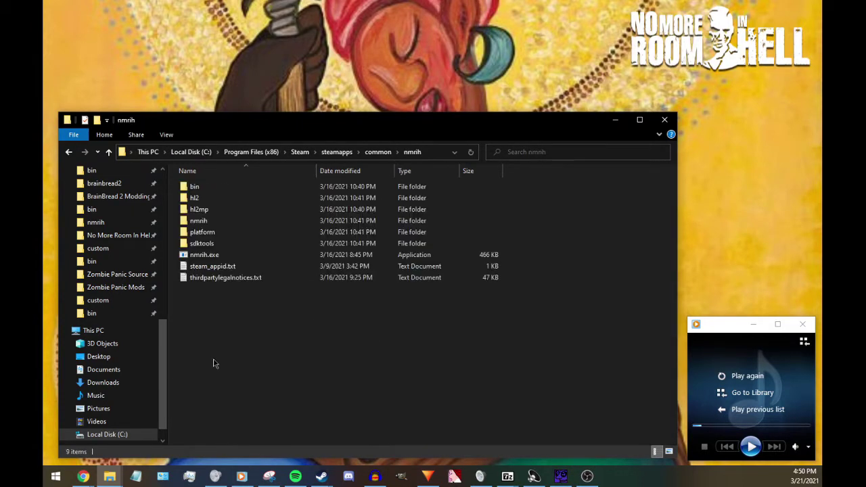
pyautogui.hotkey('alt', 'Left')
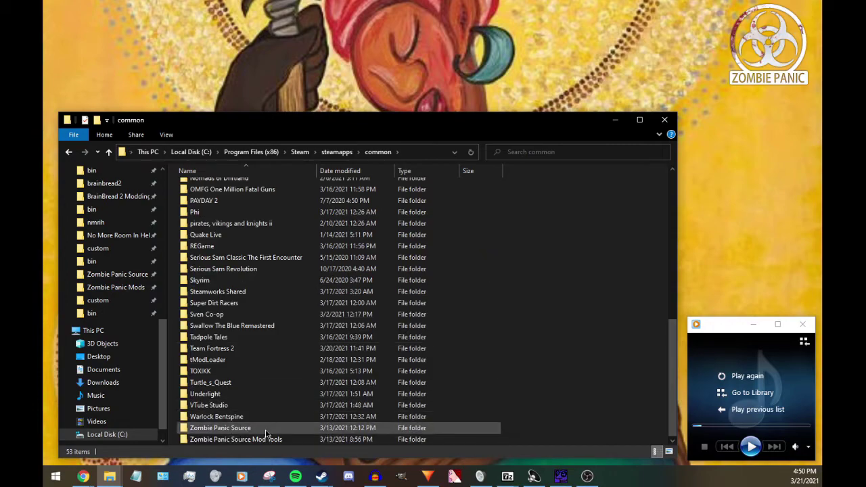
pyautogui.doubleClick(268, 426)
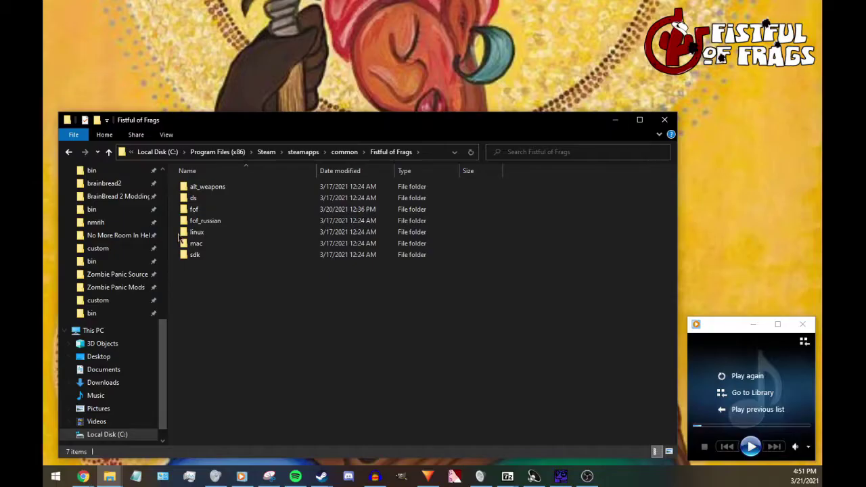
# Open fof_dir.vpk from the fof folder in GCFScape and move its window clear of the file list
pyautogui.doubleClick(194, 211)
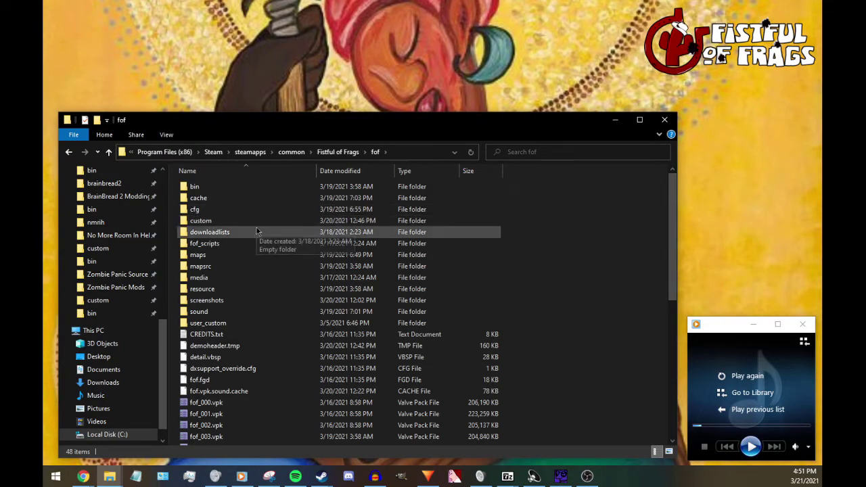
pyautogui.scroll(-5, 247, 323)
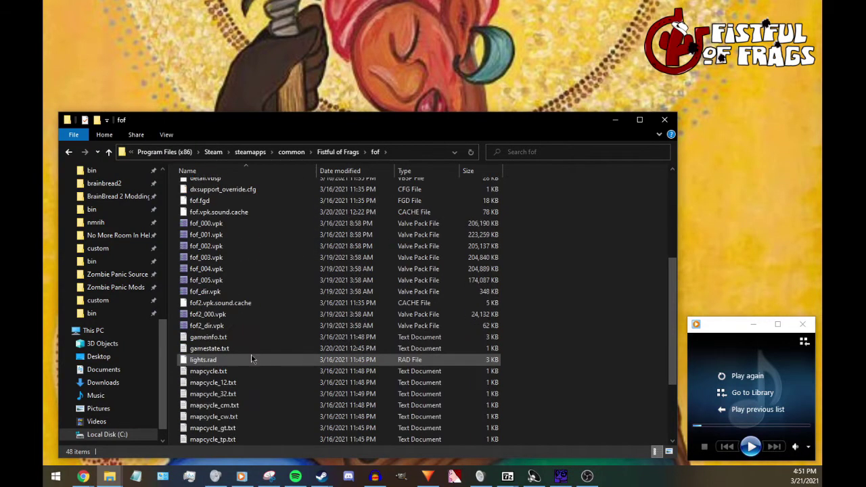
pyautogui.click(231, 293)
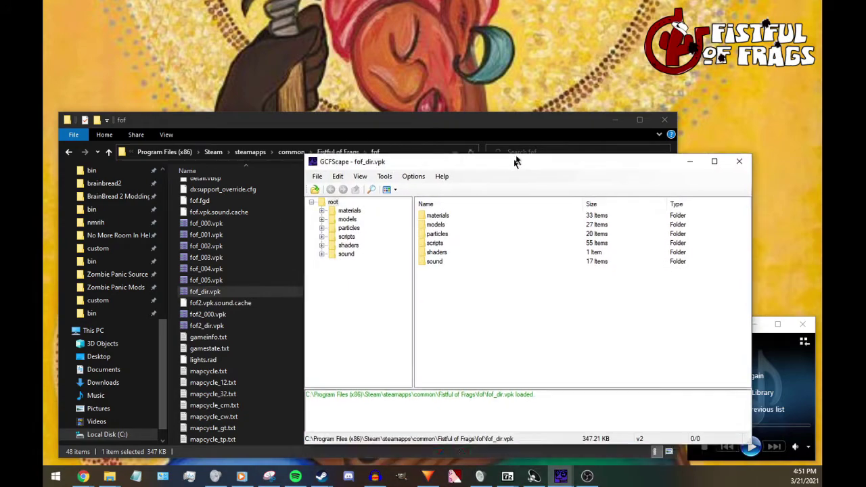
pyautogui.moveTo(514, 162); pyautogui.dragTo(560, 35)
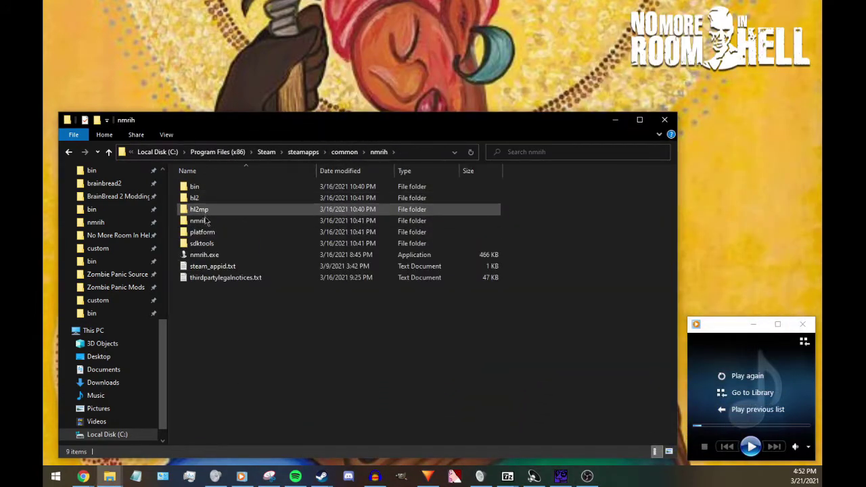
# Open nmrih_dir.vpk from the inner nmrih folder of No More Room in Hell
pyautogui.doubleClick(228, 222)
pyautogui.scroll(-8, 237, 278)
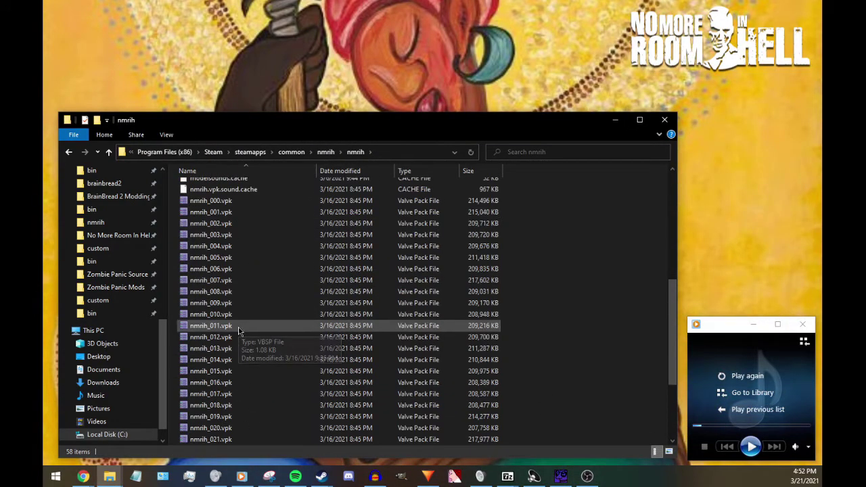
pyautogui.scroll(-3, 238, 330)
pyautogui.doubleClick(226, 383)
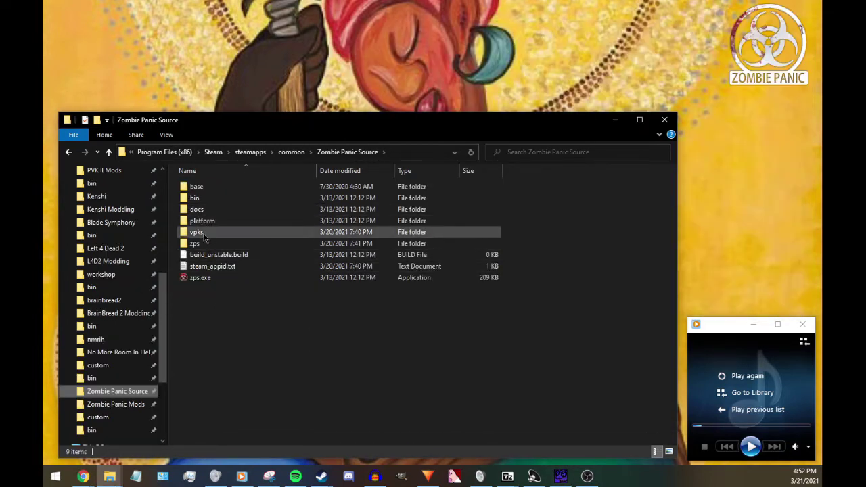
# Open zps_content_dir.vpk from the vpks folder of Zombie Panic Source
pyautogui.doubleClick(204, 237)
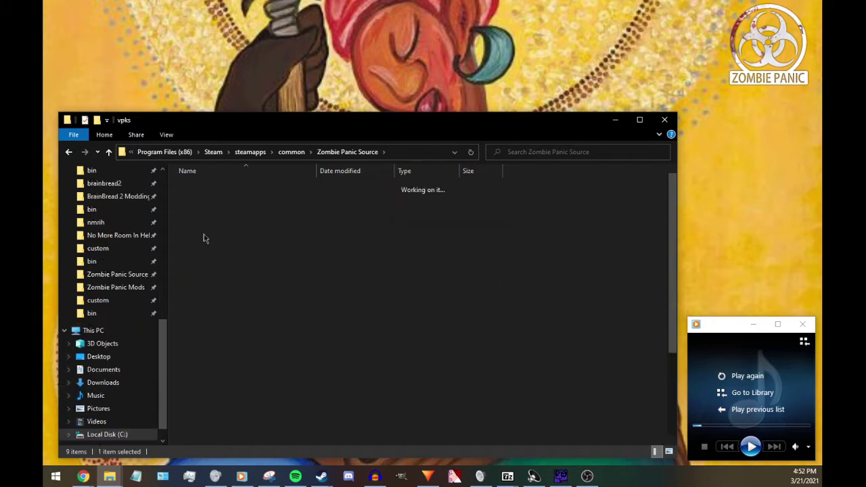
pyautogui.scroll(-4, 233, 332)
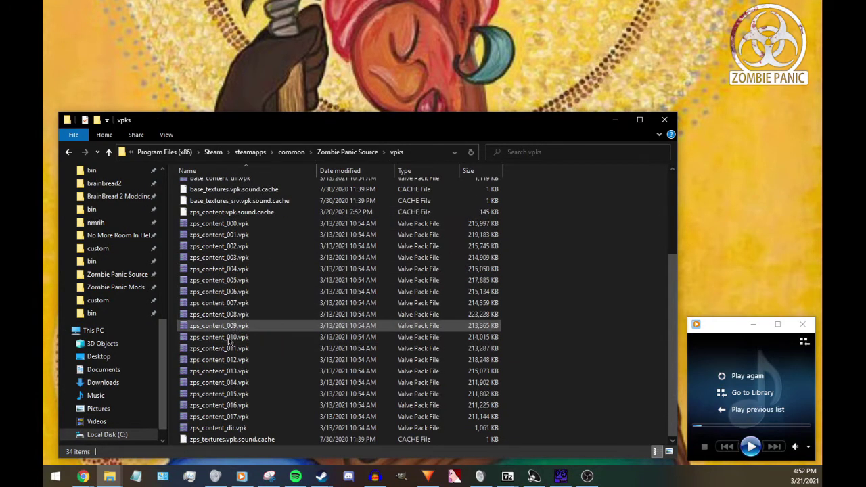
pyautogui.doubleClick(243, 430)
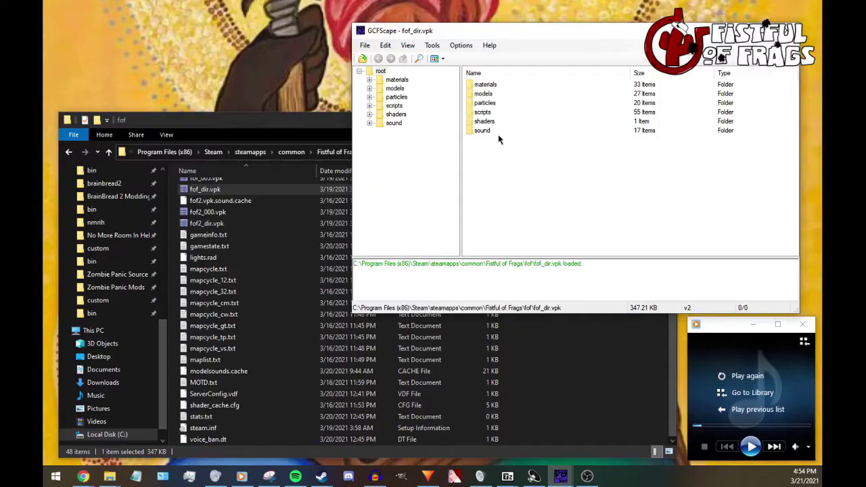
# Browse fof_dir.vpk to the sound/player folder and look through its wave files for the jump sound
pyautogui.doubleClick(482, 130)
pyautogui.doubleClick(478, 196)
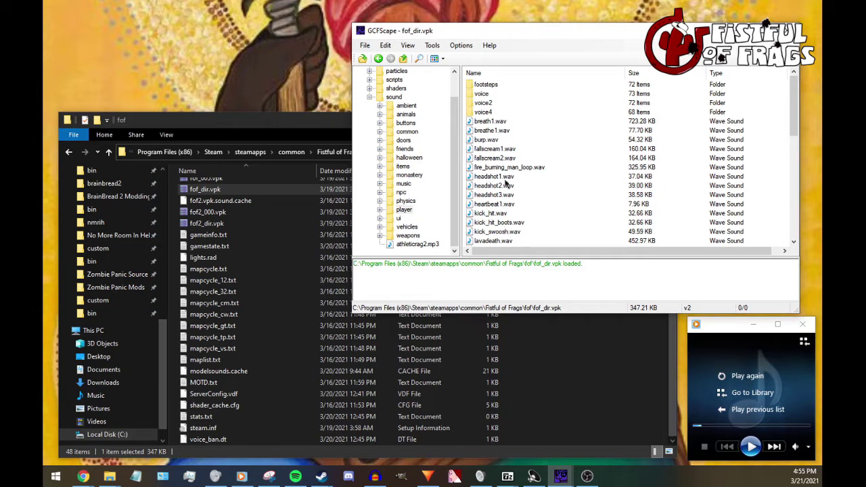
pyautogui.scroll(-2, 506, 193)
pyautogui.scroll(-4, 501, 179)
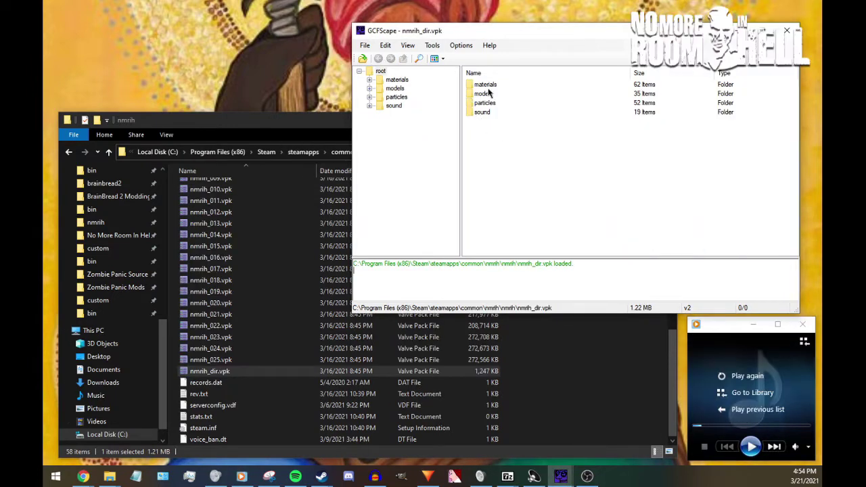
# Browse nmrih_dir.vpk to sound/player/grunts and play grunt_1.wav
pyautogui.doubleClick(478, 113)
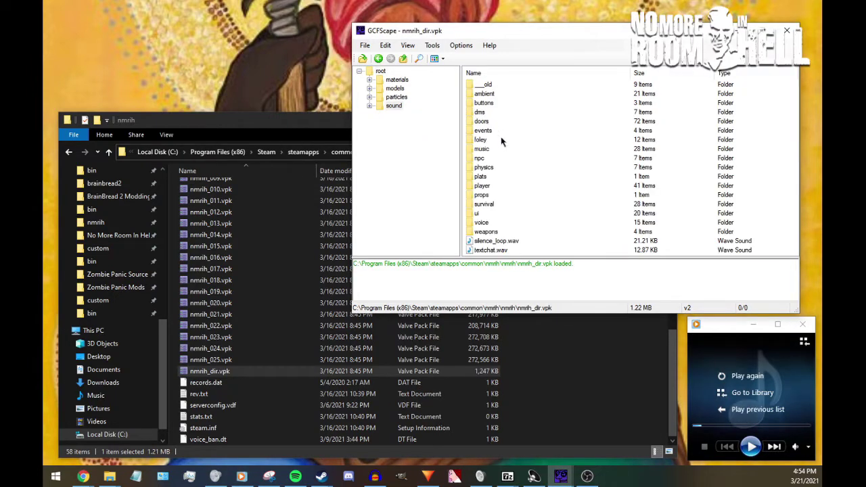
pyautogui.doubleClick(484, 186)
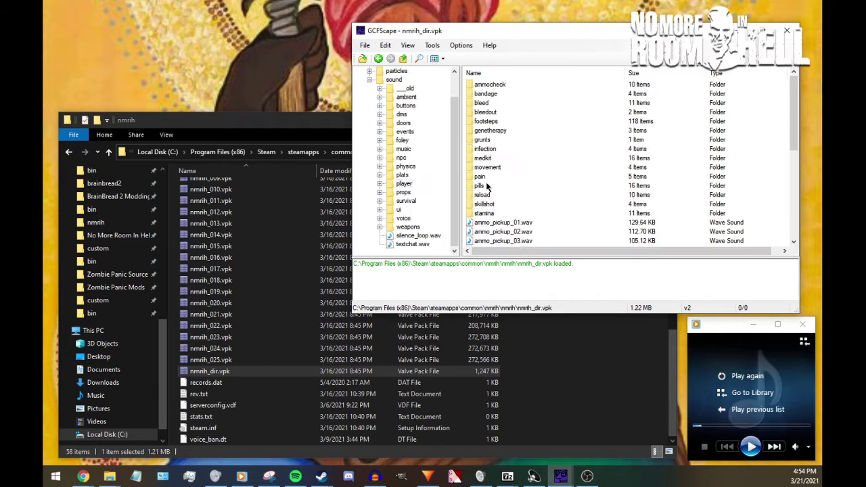
pyautogui.doubleClick(484, 140)
pyautogui.doubleClick(491, 84)
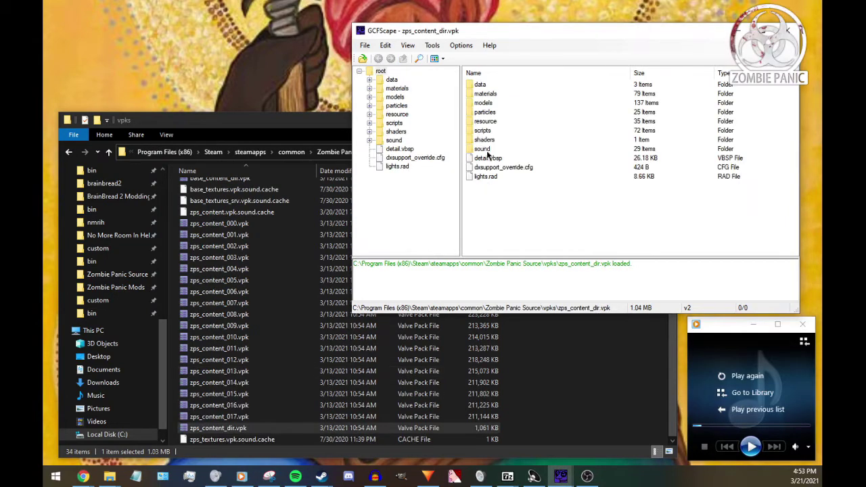
# Browse zps_content_dir.vpk to sound/humans/paul/jump and play jump-01.wav
pyautogui.doubleClick(488, 152)
pyautogui.scroll(-3, 491, 148)
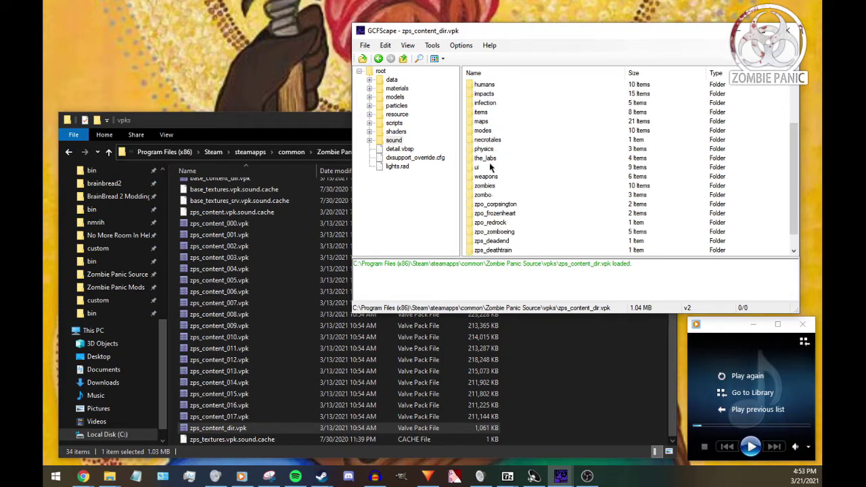
pyautogui.scroll(2, 492, 135)
pyautogui.doubleClick(493, 140)
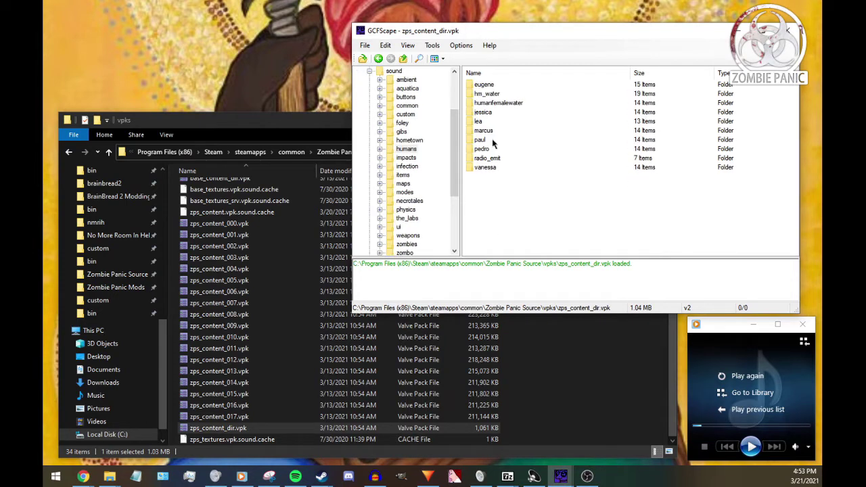
pyautogui.click(480, 140)
pyautogui.doubleClick(483, 140)
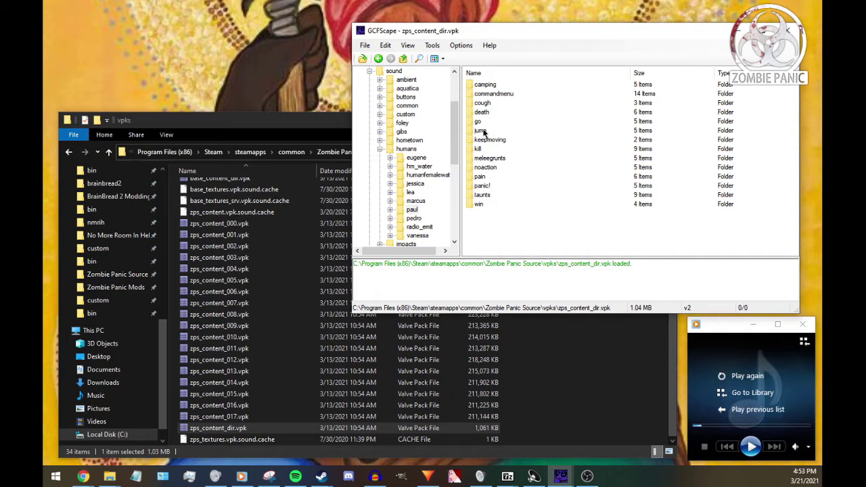
pyautogui.doubleClick(481, 131)
pyautogui.click(486, 87)
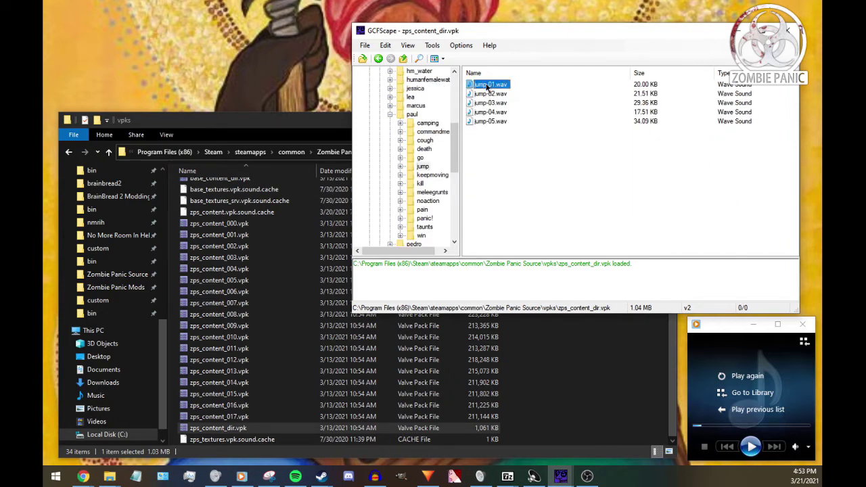
pyautogui.doubleClick(486, 87)
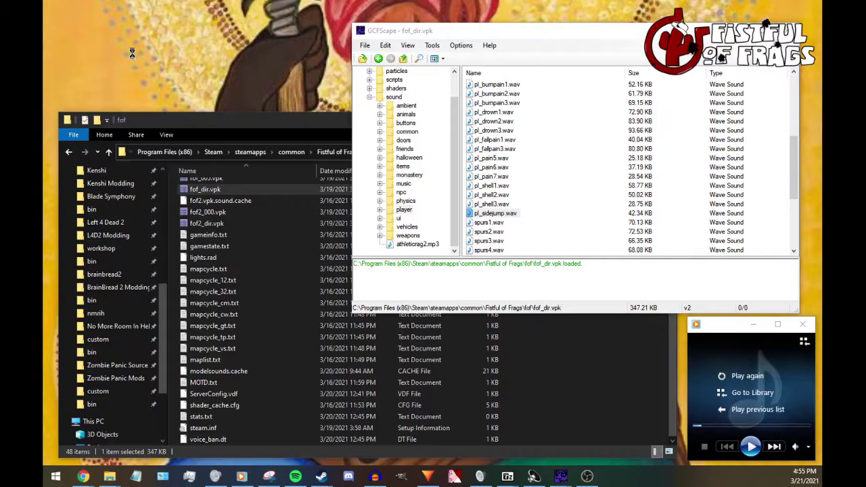
# Create a new folder on the desktop for the Fistful of Frags mod and name it Fcukin
pyautogui.rightClick(134, 55)
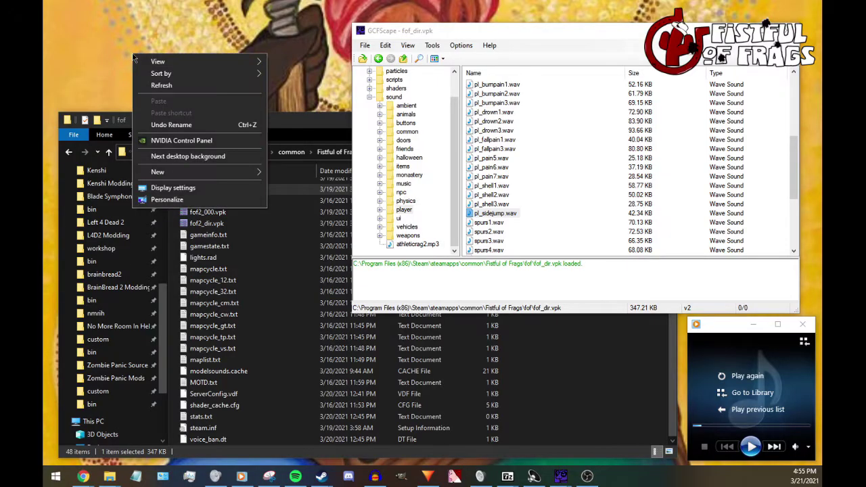
pyautogui.moveTo(223, 174)
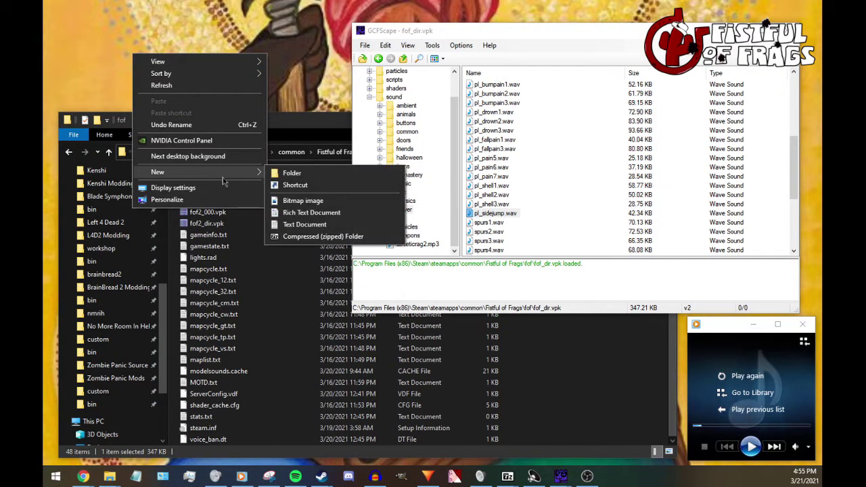
pyautogui.click(285, 174)
pyautogui.rightClick(195, 72)
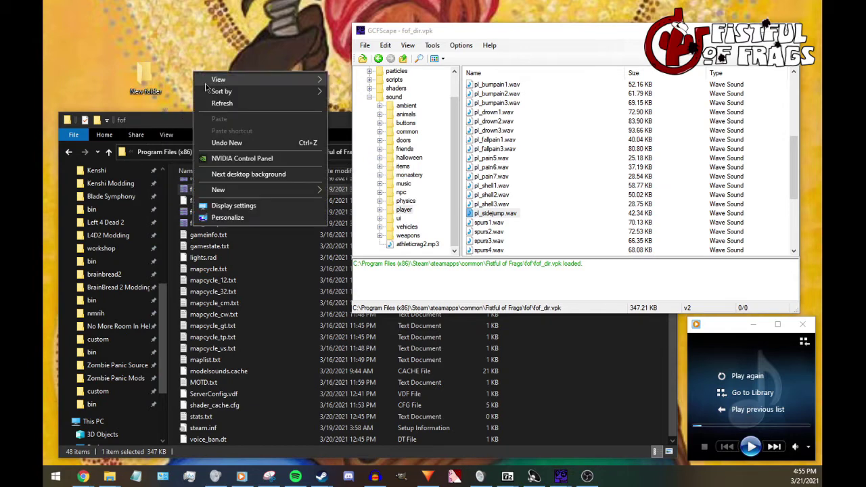
pyautogui.click(178, 62)
pyautogui.click(154, 82)
pyautogui.click(150, 86)
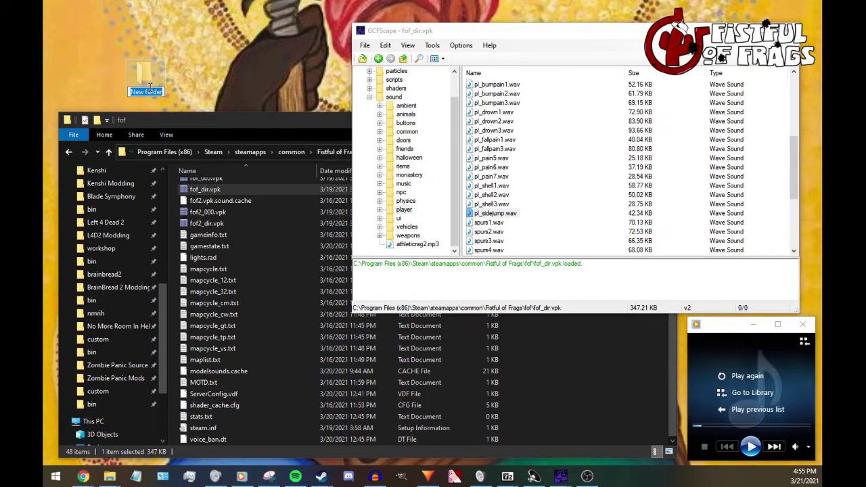
pyautogui.write('Fcukm')
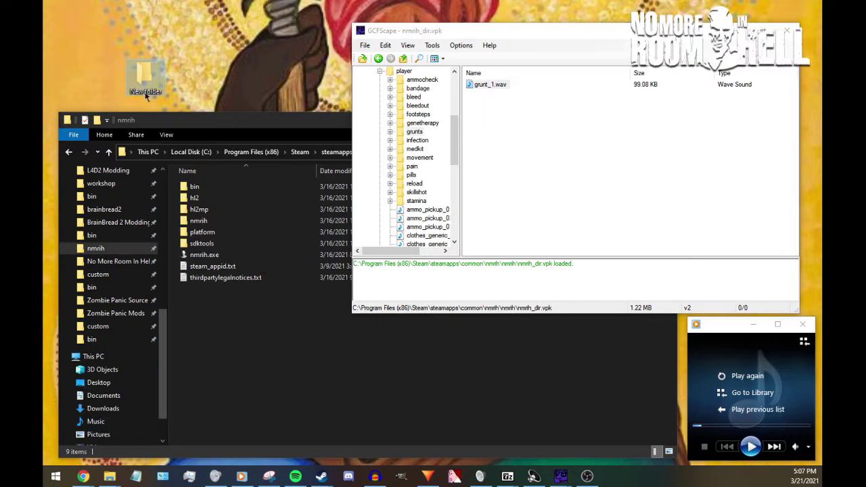
# Rename the new desktop folder for the No More Room in Hell mod as TAken
pyautogui.click(138, 95)
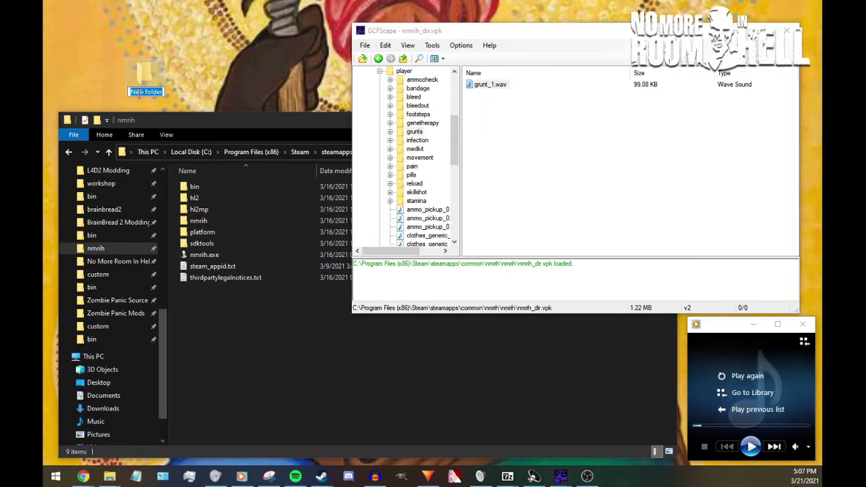
pyautogui.write('TAken')
pyautogui.press('Return')
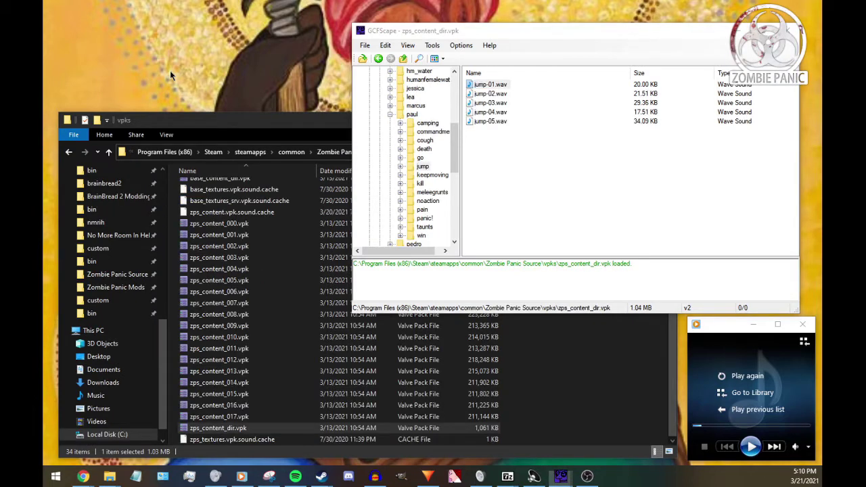
# Create a desktop folder for the Zombie Panic Source mod and name it foken
pyautogui.rightClick(170, 70)
pyautogui.moveTo(259, 190)
pyautogui.click(330, 190)
pyautogui.write('foken')
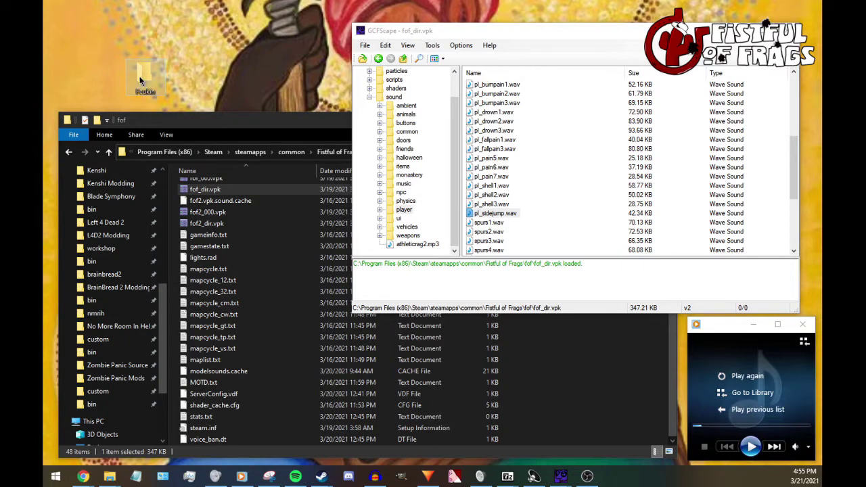
# Open the Fcukin folder, then shrink and reposition its window so the archive's sound files stay visible
pyautogui.doubleClick(146, 75)
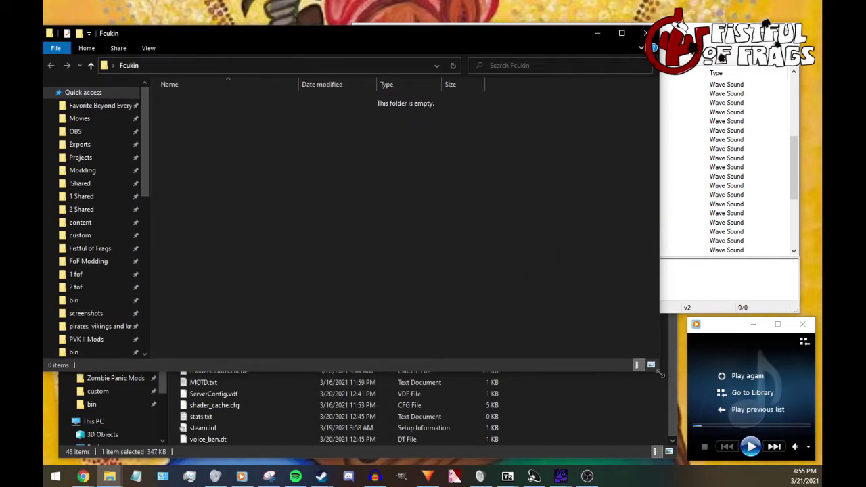
pyautogui.moveTo(656, 370); pyautogui.dragTo(452, 239)
pyautogui.moveTo(231, 40); pyautogui.dragTo(243, 21)
# Create a folder named sound inside the Fcukin folder, moving the archive window aside to compare its folder tree
pyautogui.rightClick(299, 152)
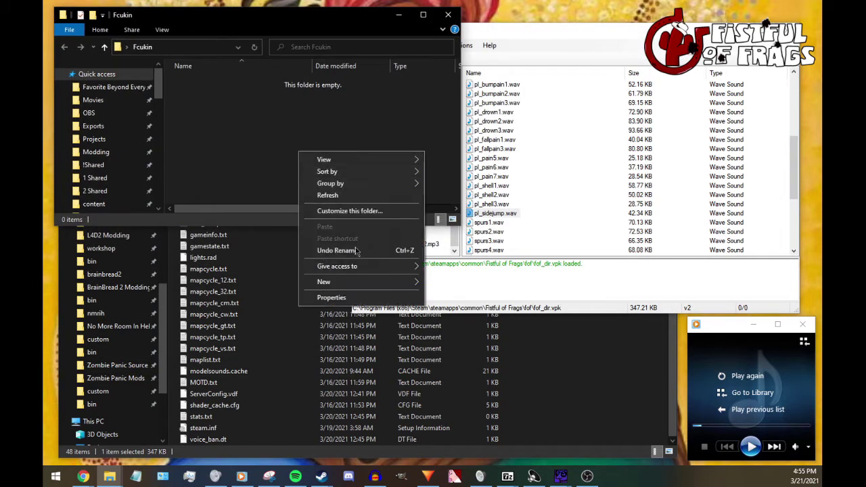
pyautogui.moveTo(360, 287)
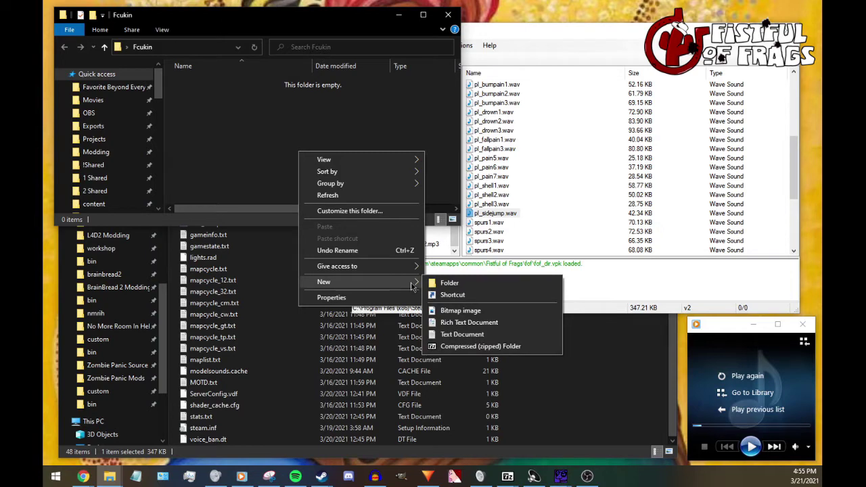
pyautogui.click(440, 283)
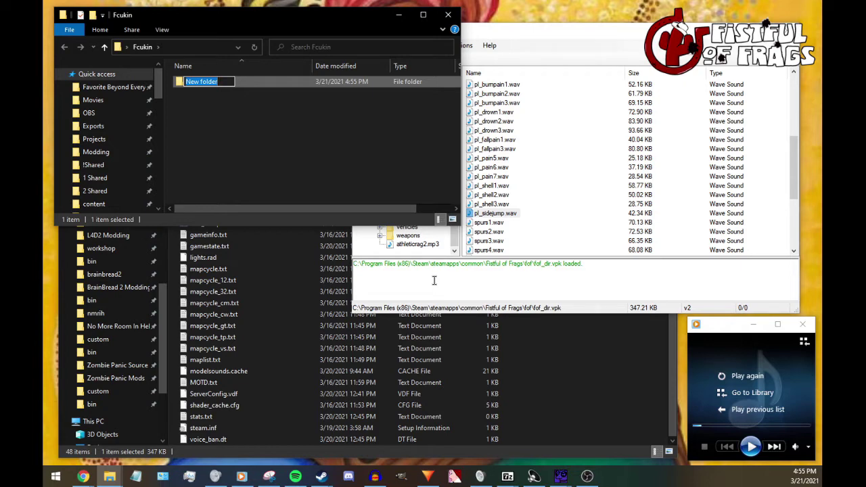
pyautogui.moveTo(513, 27); pyautogui.dragTo(513, 193)
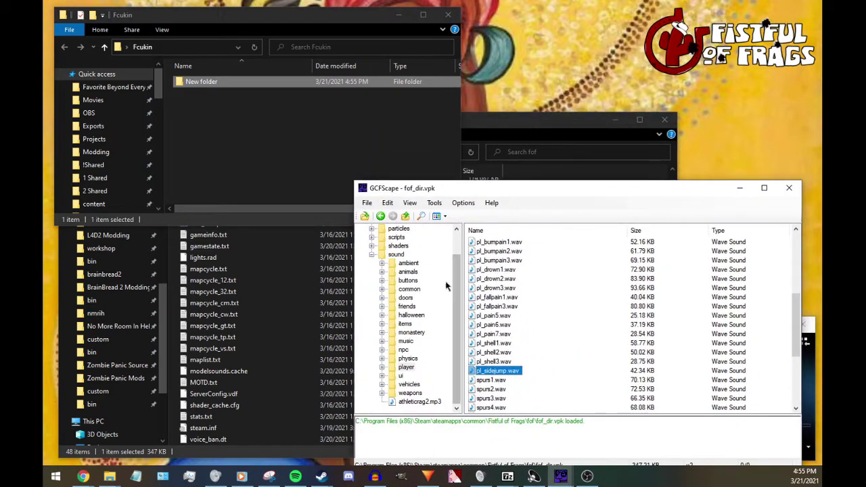
pyautogui.scroll(1, 441, 263)
pyautogui.click(190, 82)
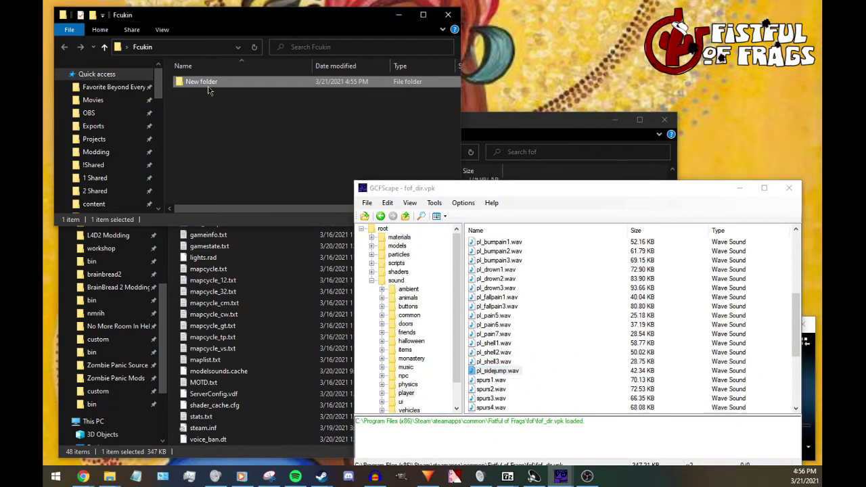
pyautogui.write('sound')
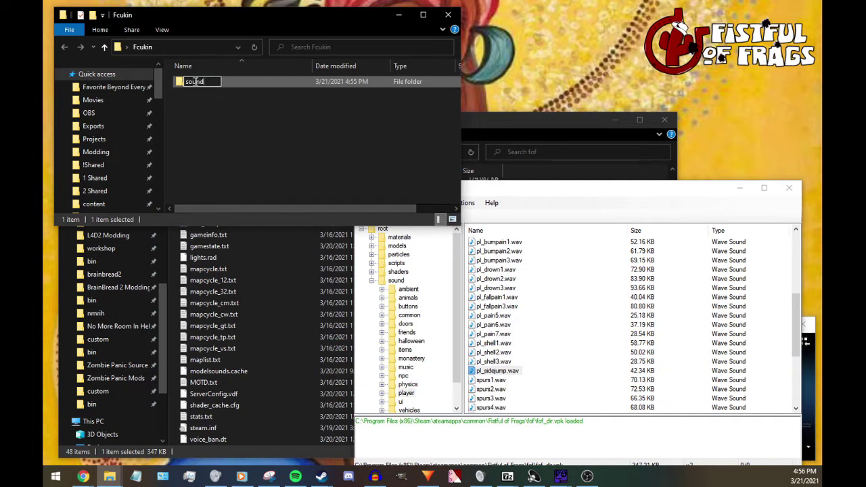
pyautogui.press('Return')
# Create a folder named player inside Fcukin's sound folder and open it
pyautogui.doubleClick(195, 81)
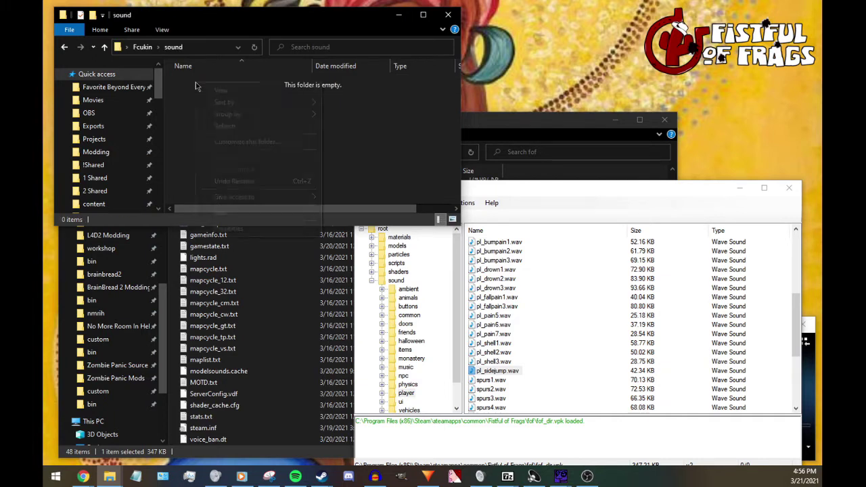
pyautogui.rightClick(197, 86)
pyautogui.moveTo(245, 212)
pyautogui.click(348, 214)
pyautogui.write('player')
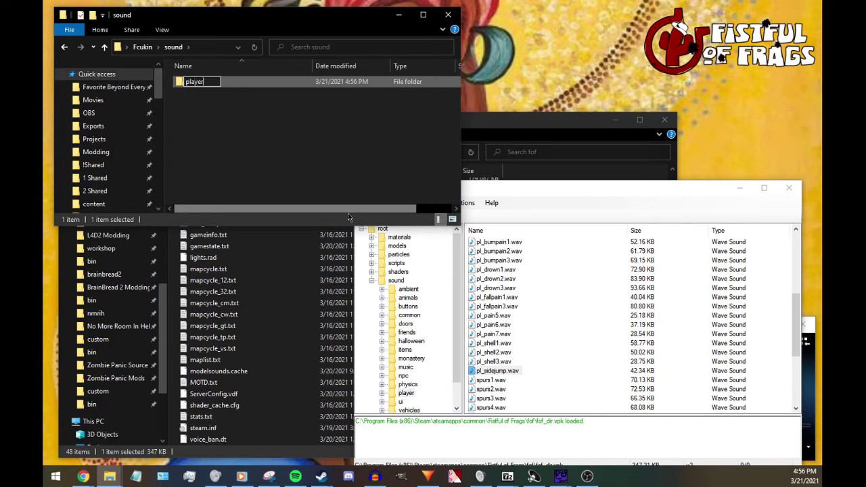
pyautogui.press('Return')
pyautogui.doubleClick(211, 83)
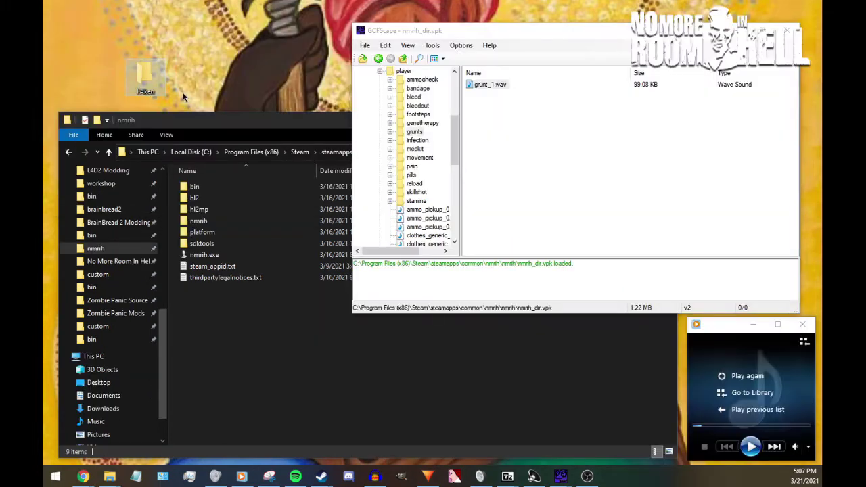
# Open the FAken folder and arrange its shrunken window beside the nmrih_dir.vpk archive so the sound folder tree is visible
pyautogui.doubleClick(162, 88)
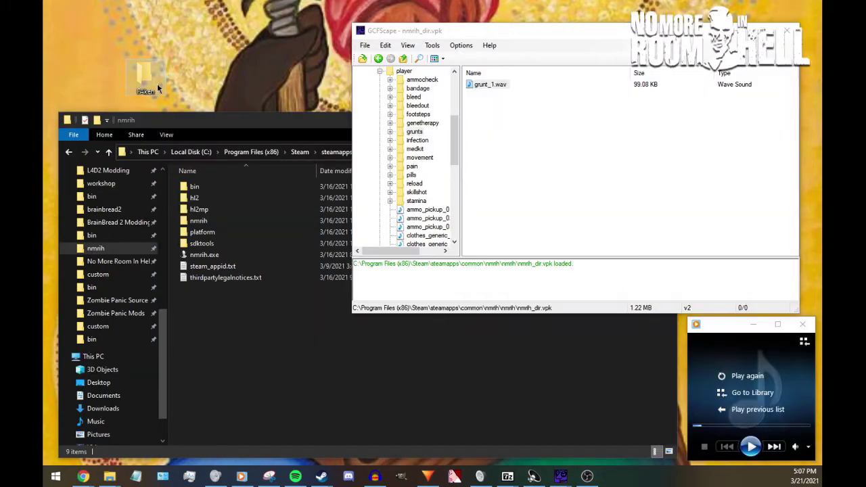
pyautogui.moveTo(395, 174); pyautogui.dragTo(437, 38)
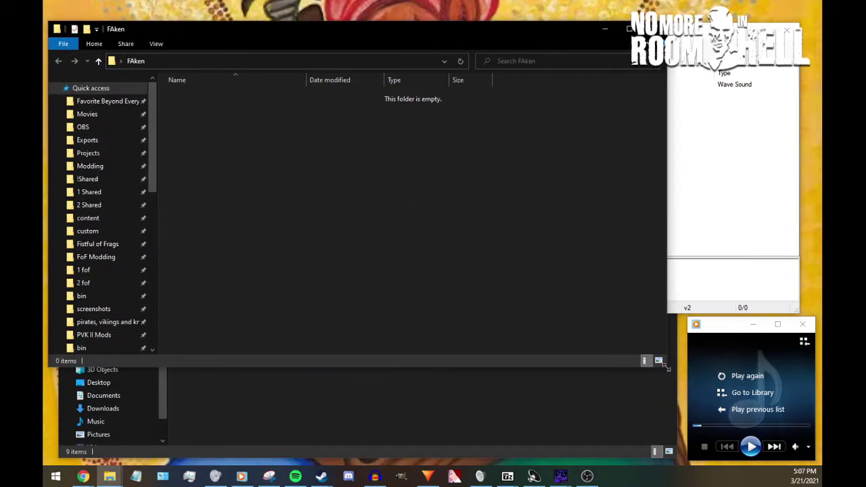
pyautogui.moveTo(666, 371); pyautogui.dragTo(419, 217)
pyautogui.rightClick(333, 170)
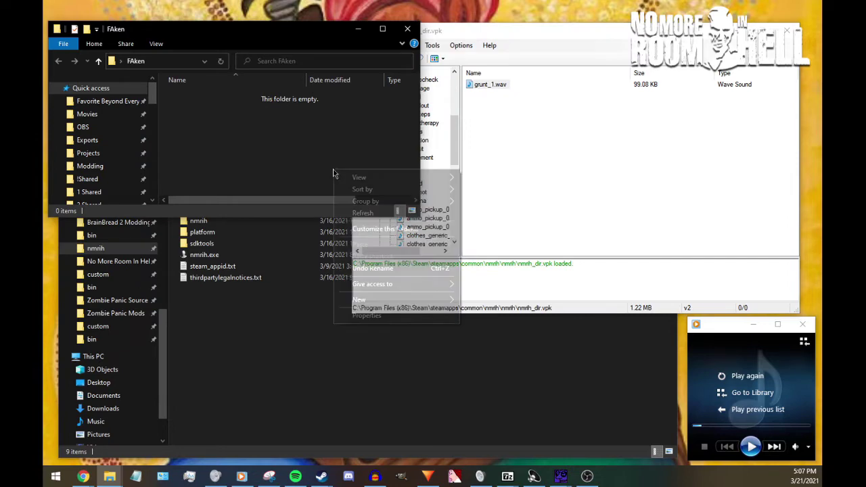
pyautogui.click(557, 191)
pyautogui.moveTo(519, 32); pyautogui.dragTo(539, 181)
pyautogui.rightClick(291, 120)
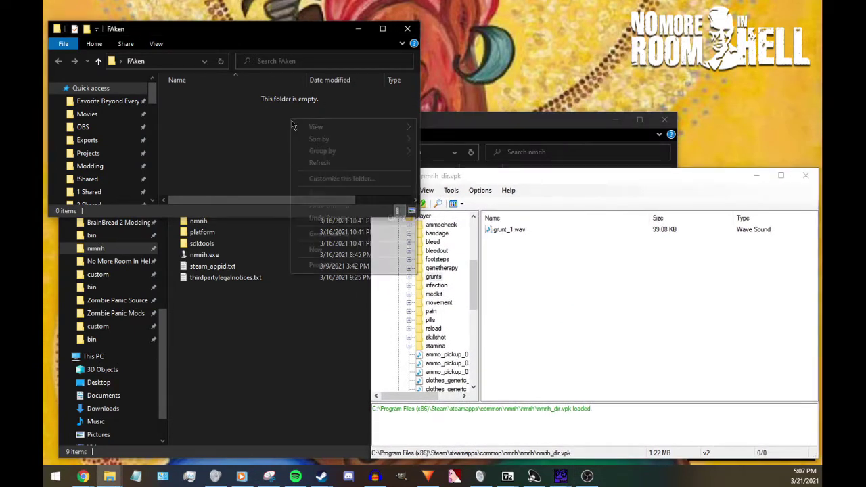
pyautogui.click(479, 297)
pyautogui.scroll(5, 479, 291)
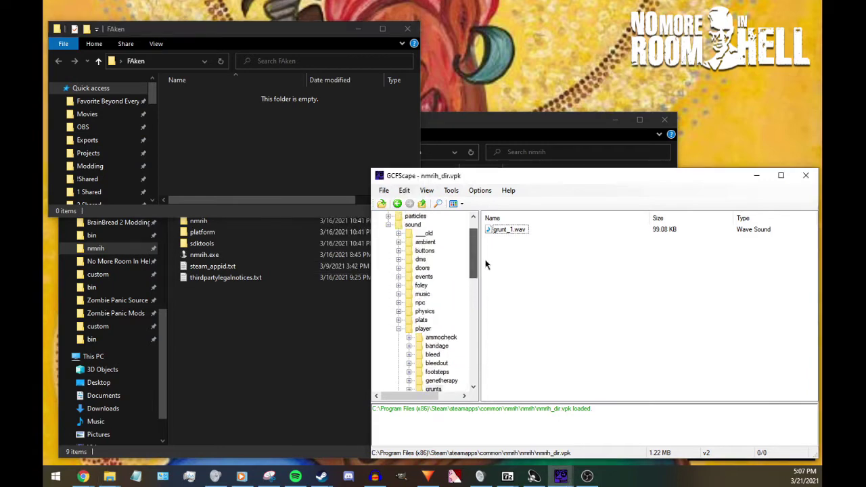
# Create a folder named sound inside the FAken folder and open it
pyautogui.rightClick(249, 123)
pyautogui.moveTo(314, 249)
pyautogui.click(397, 252)
pyautogui.write('sound')
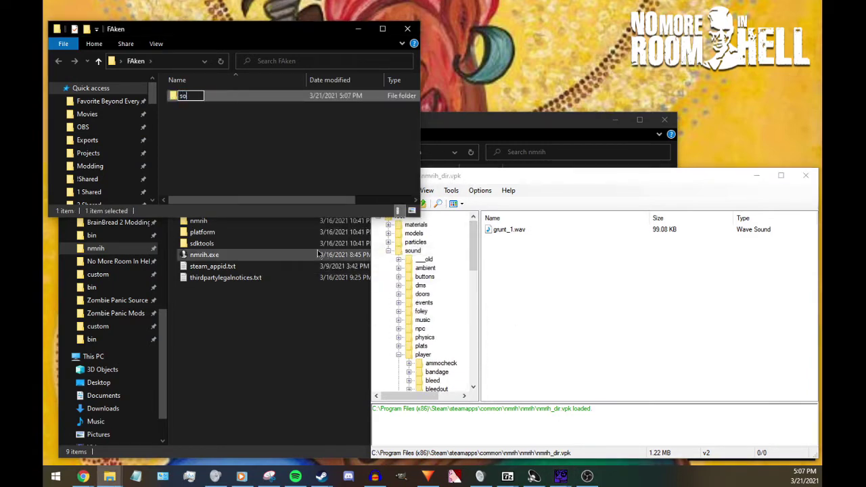
pyautogui.press('Return')
pyautogui.press('Return')
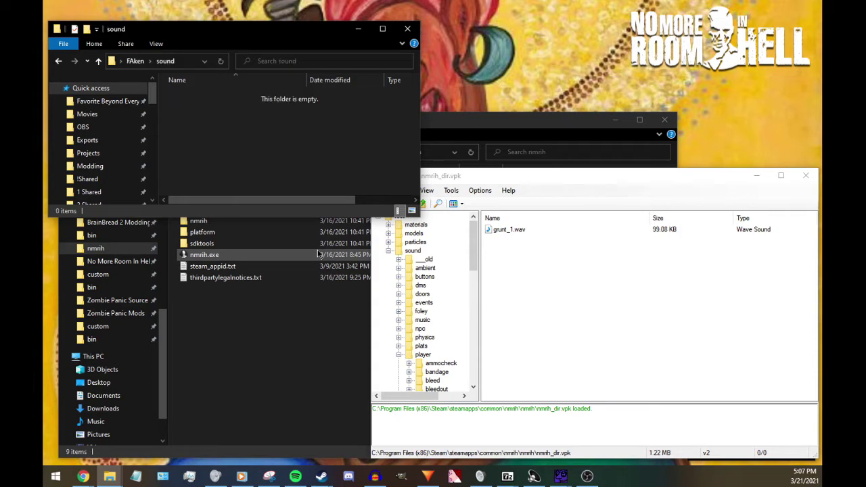
# Create a folder named player inside FAken's sound folder
pyautogui.rightClick(239, 139)
pyautogui.moveTo(293, 271)
pyautogui.click(388, 267)
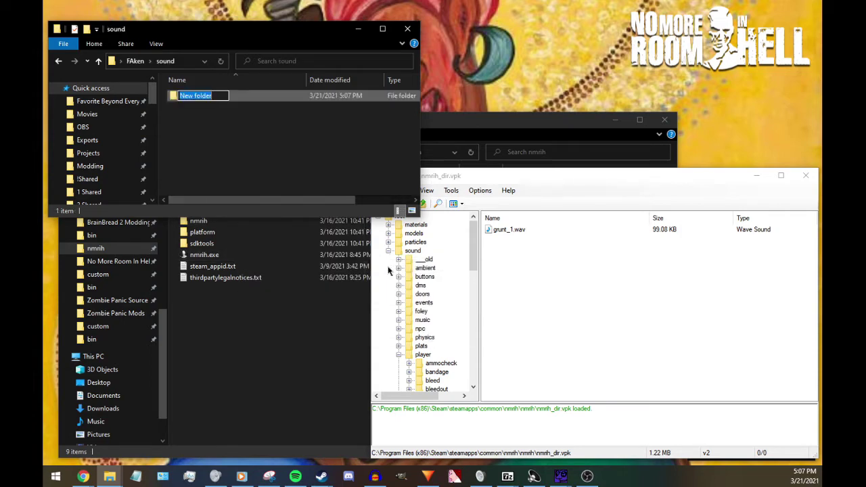
pyautogui.write('player')
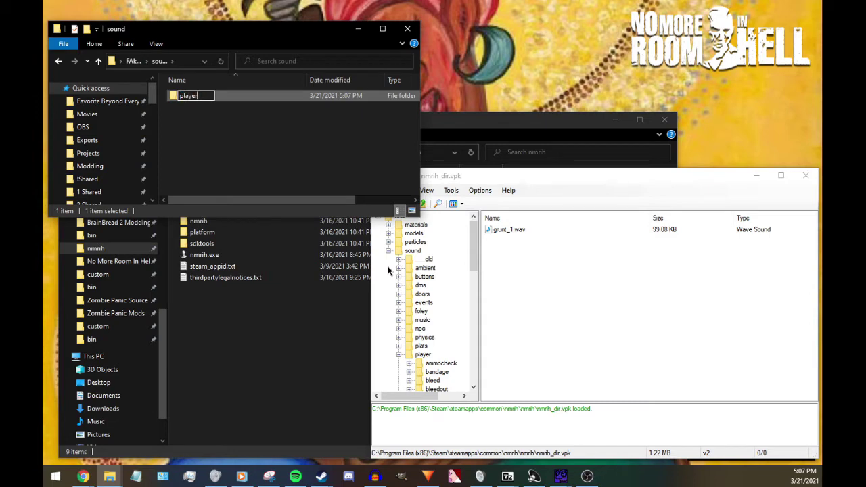
pyautogui.press('Return')
# Add a folder named grunts inside FAken's player folder and open it
pyautogui.scroll(-3, 454, 264)
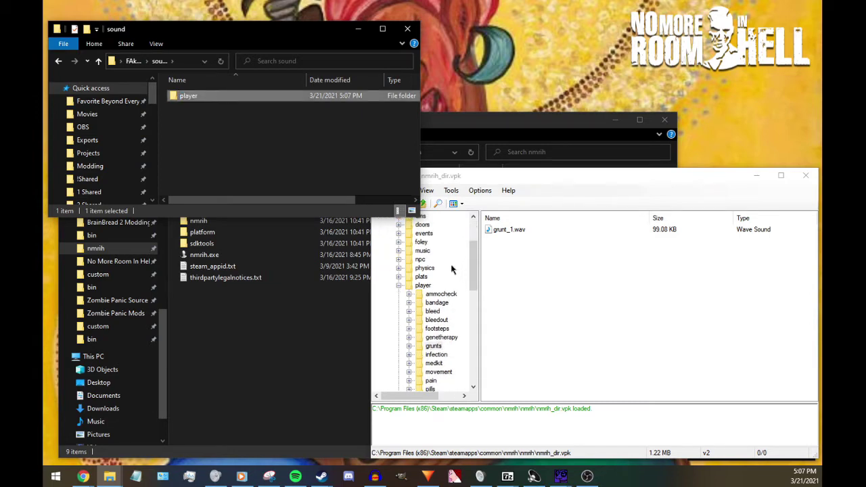
pyautogui.doubleClick(188, 101)
pyautogui.rightClick(201, 121)
pyautogui.moveTo(284, 254)
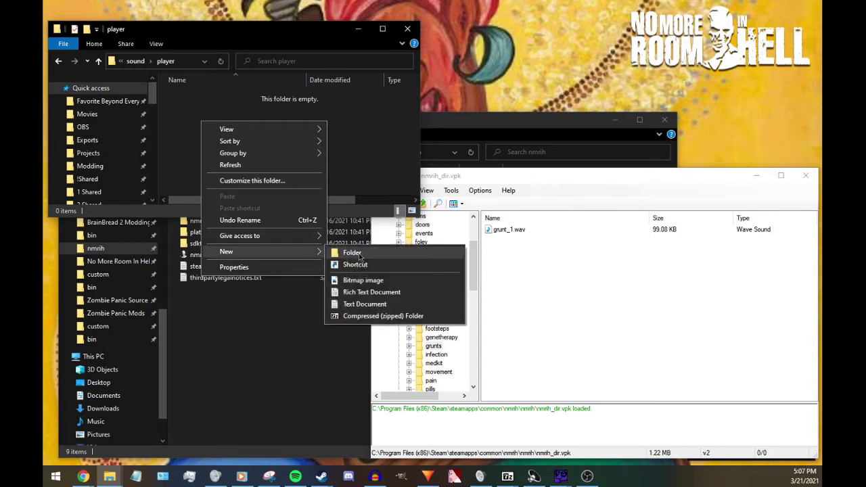
pyautogui.click(359, 254)
pyautogui.write('grunts')
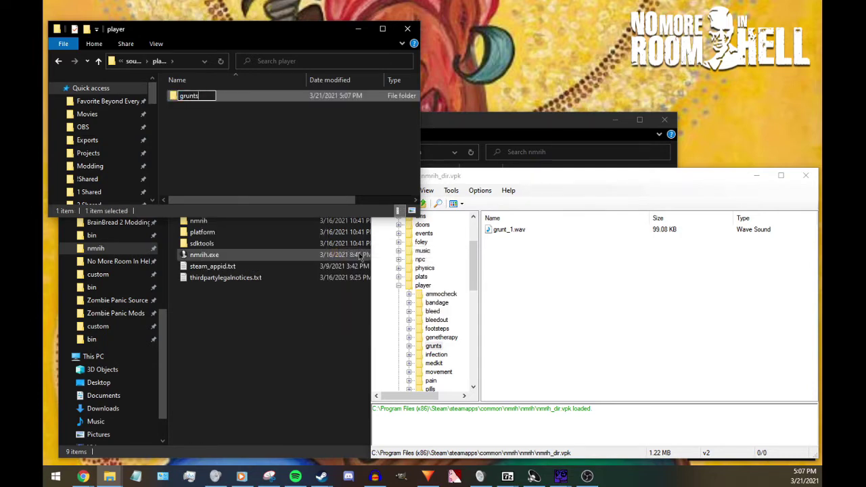
pyautogui.press('Return')
pyautogui.doubleClick(209, 100)
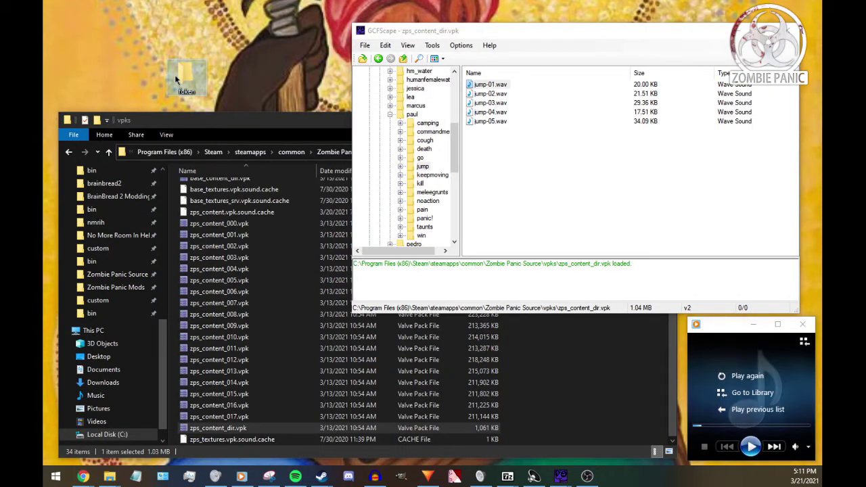
# Open the foken folder and arrange its window and the zps_content_dir.vpk archive so both are visible
pyautogui.doubleClick(175, 75)
pyautogui.moveTo(510, 24); pyautogui.dragTo(244, 19)
pyautogui.moveTo(585, 39); pyautogui.dragTo(604, 213)
pyautogui.scroll(3, 420, 325)
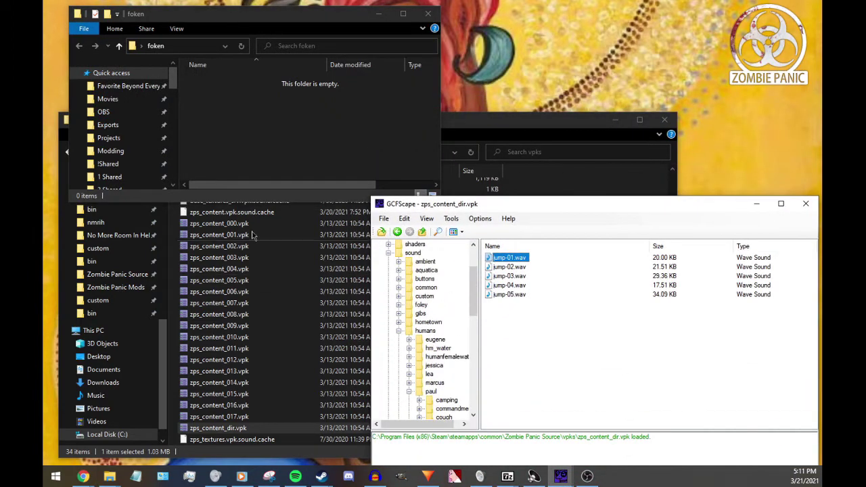
# Create a folder named sound inside the foken folder and open it
pyautogui.rightClick(265, 129)
pyautogui.moveTo(383, 260)
pyautogui.click(411, 258)
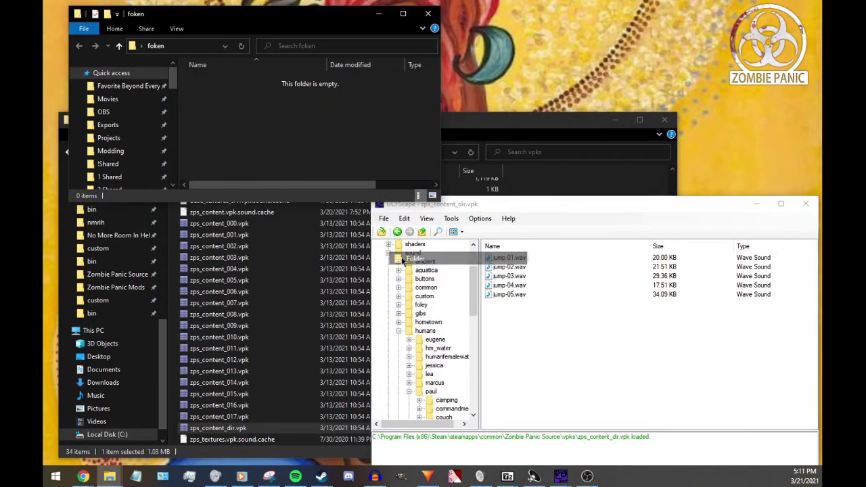
pyautogui.write('sound')
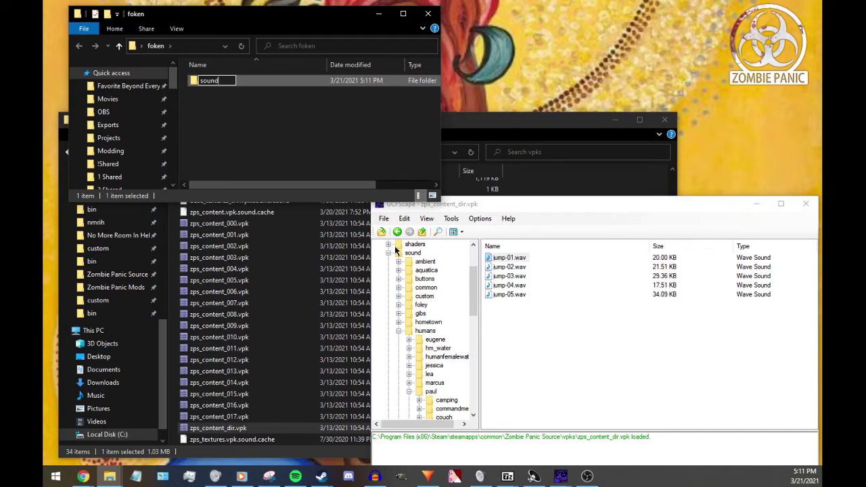
pyautogui.press('Return')
# Create a folder named humans inside foken's sound folder and open it
pyautogui.rightClick(285, 151)
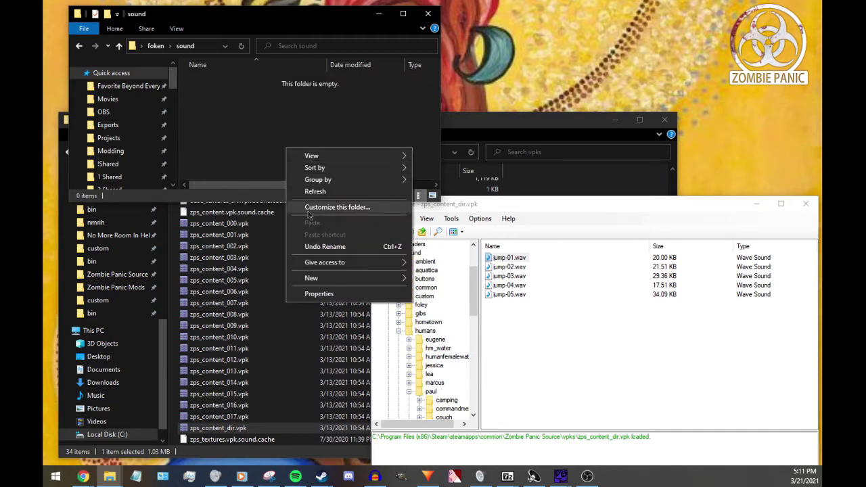
pyautogui.moveTo(325, 286)
pyautogui.click(427, 279)
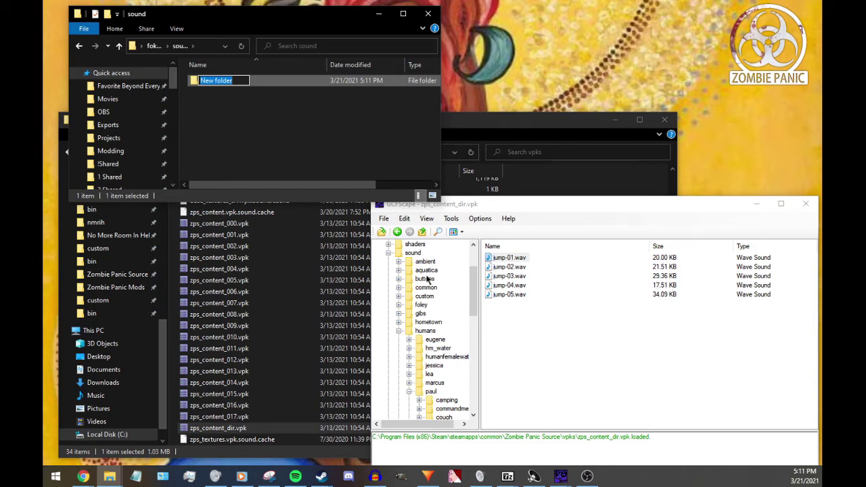
pyautogui.write('humans')
pyautogui.press('Return')
pyautogui.press('Return')
# Create a folder named paul inside the humans folder and open it
pyautogui.rightClick(314, 132)
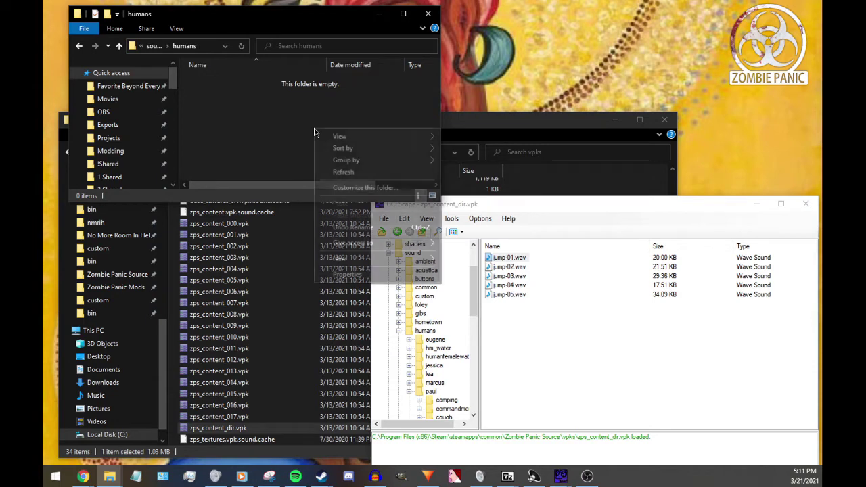
pyautogui.moveTo(339, 257)
pyautogui.click(459, 260)
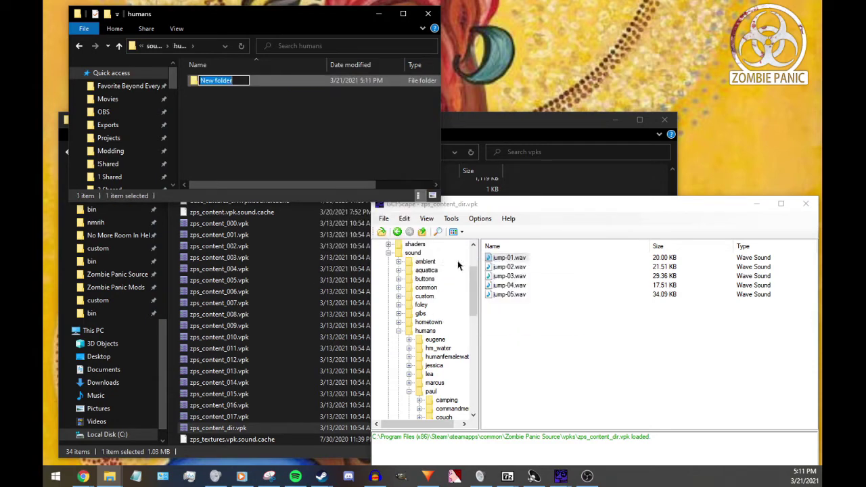
pyautogui.write('paul')
pyautogui.press('Return')
pyautogui.press('Return')
# Create a folder named jump inside the paul folder, matching the archive's structure, and open it
pyautogui.scroll(-5, 416, 325)
pyautogui.scroll(-1, 414, 321)
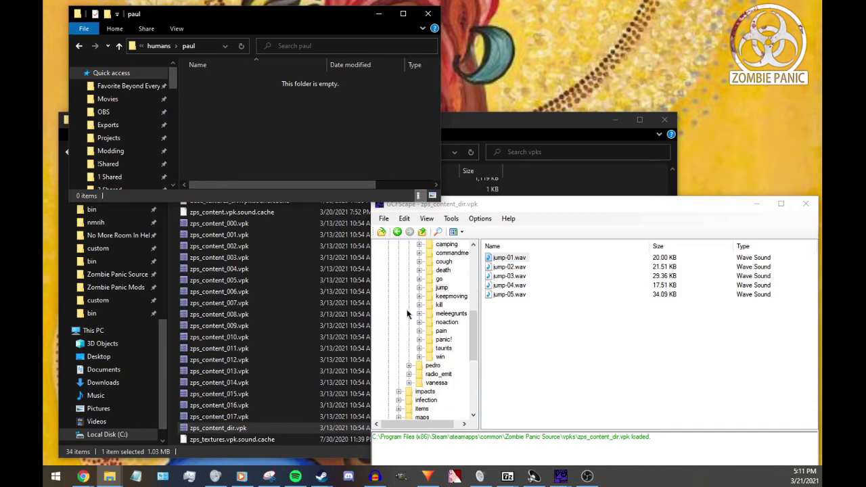
pyautogui.rightClick(284, 122)
pyautogui.moveTo(338, 245)
pyautogui.click(423, 249)
pyautogui.write('jump')
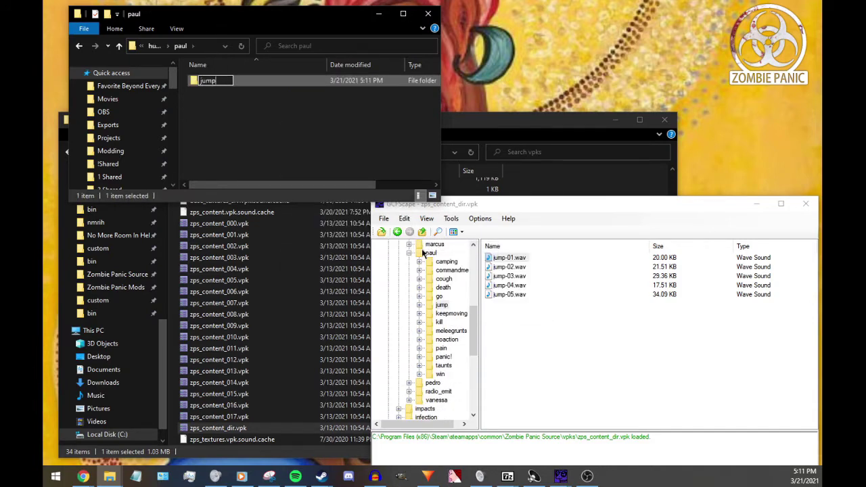
pyautogui.press('Return')
pyautogui.doubleClick(215, 80)
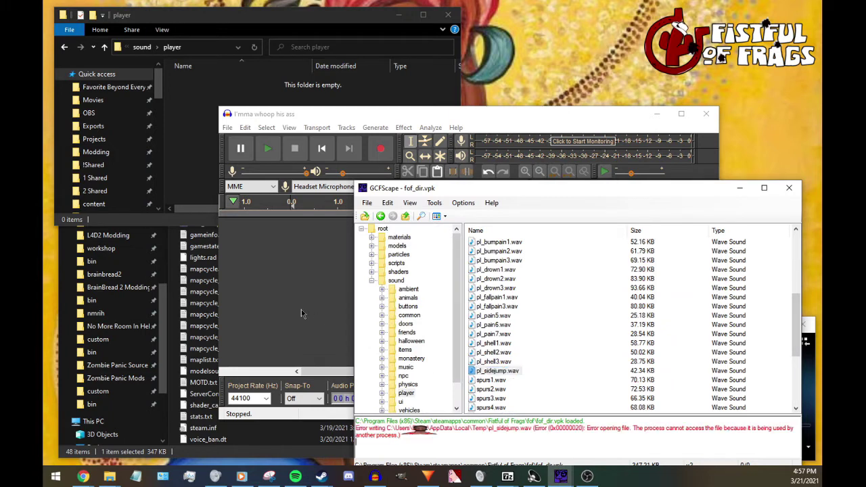
# Extract pl_sidejump.wav from the fof_dir.vpk archive into the mod's sound/player folder
pyautogui.moveTo(357, 115); pyautogui.dragTo(245, 127)
pyautogui.click(670, 368)
pyautogui.doubleClick(497, 362)
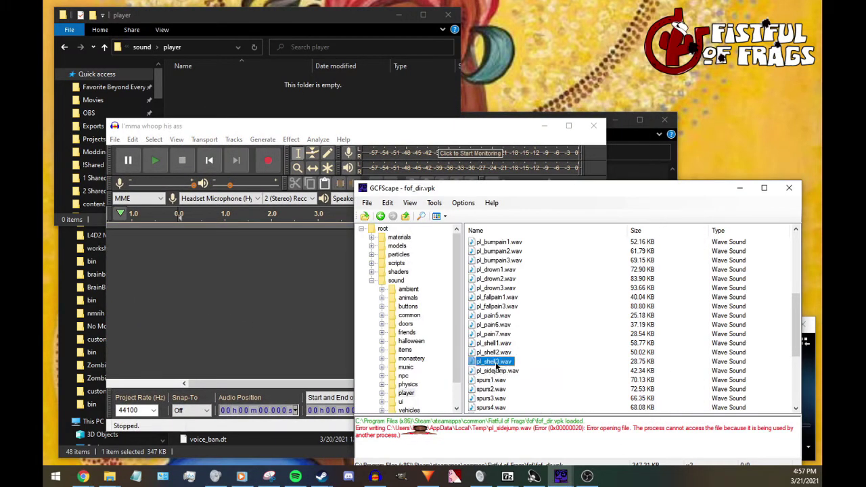
pyautogui.click(500, 372)
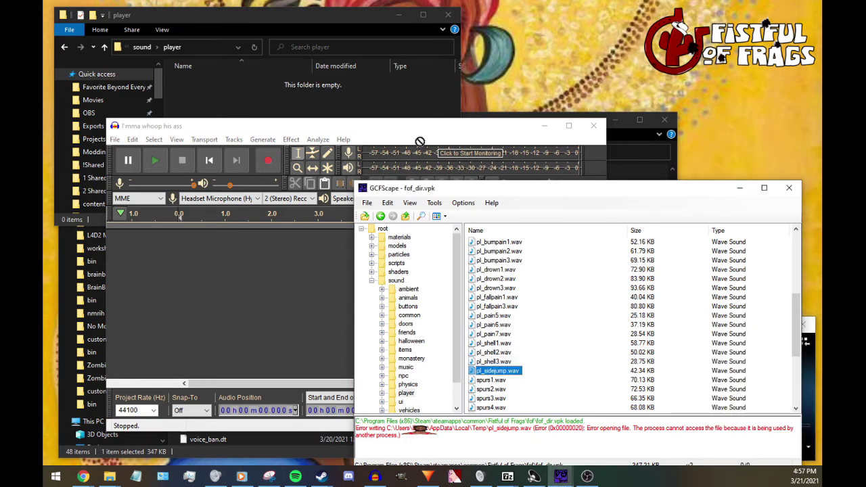
pyautogui.click(331, 102)
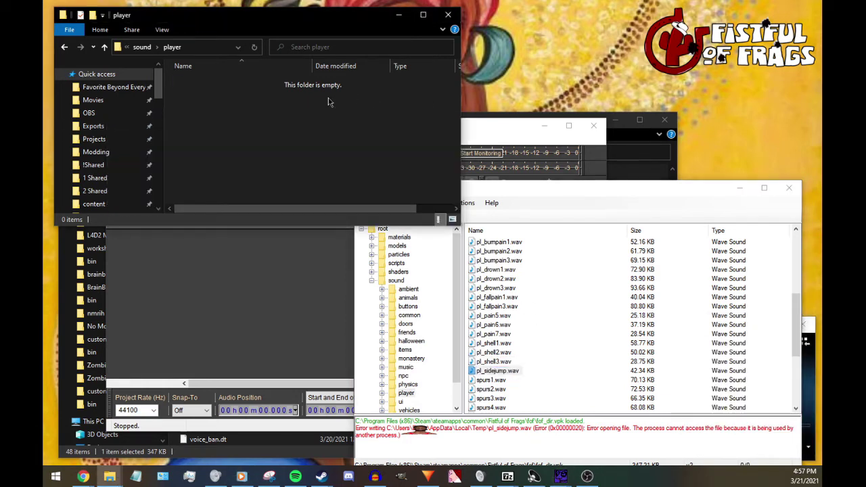
# Load the extracted pl_sidejump.wav into Audacity to check its sample rate, and close the track
pyautogui.moveTo(240, 307); pyautogui.dragTo(238, 310)
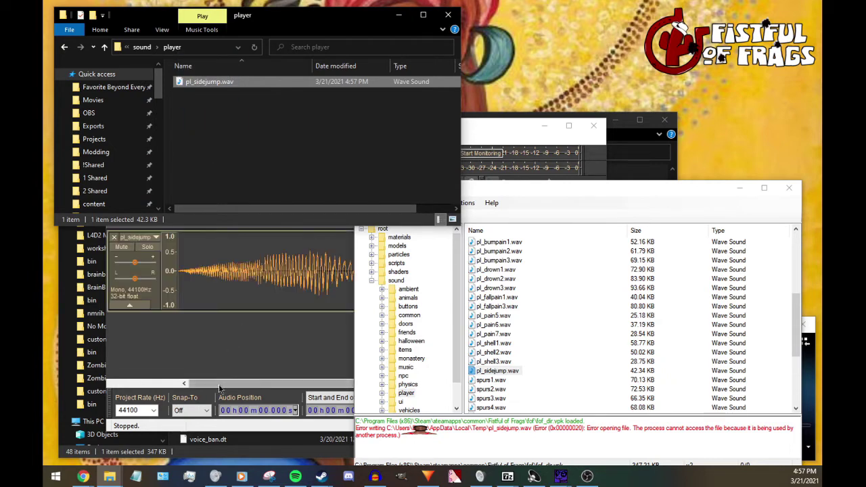
pyautogui.click(218, 390)
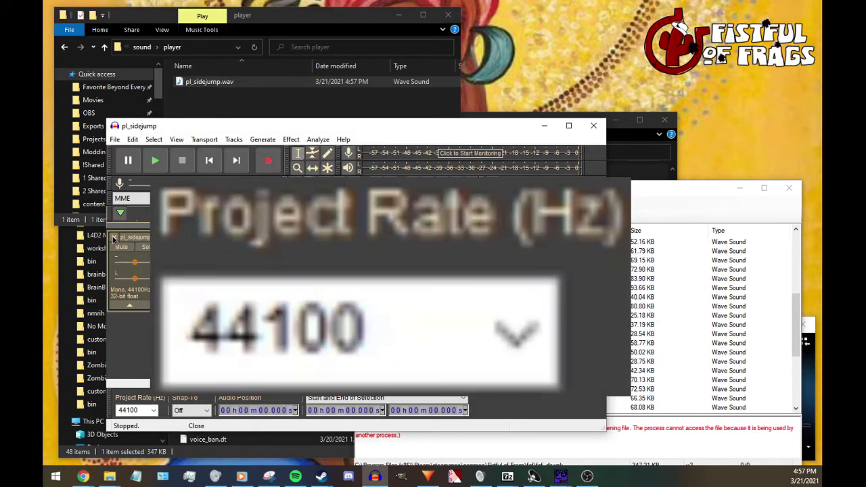
pyautogui.click(114, 237)
# Load the I'mma whoop his ass sound into Audacity and delete the original pl_sidejump.wav from the player folder
pyautogui.moveTo(203, 81); pyautogui.dragTo(249, 290)
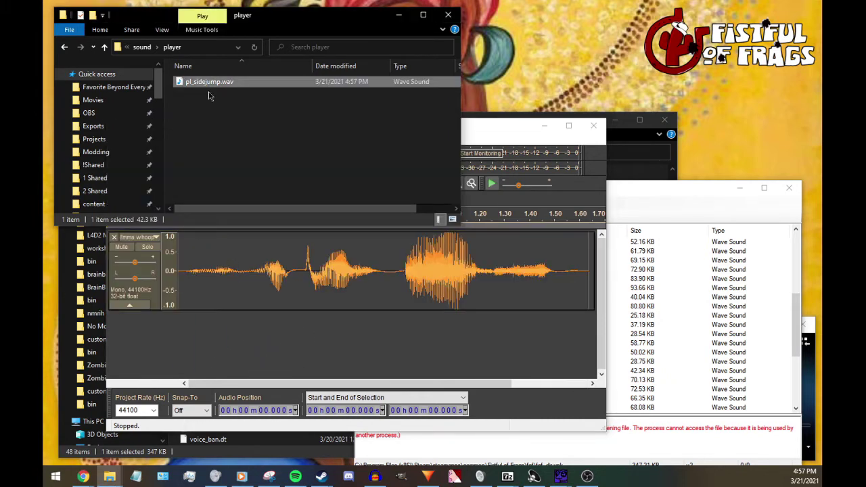
pyautogui.press('Delete')
pyautogui.click(245, 384)
# Export the track as I'mma whoop his ass.wav in signed 16-bit PCM format to the Fcukin folder
pyautogui.click(115, 139)
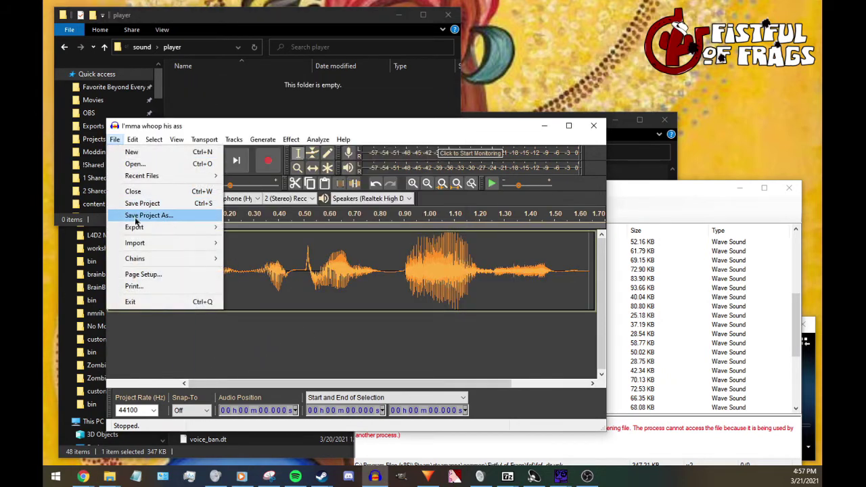
pyautogui.moveTo(163, 230)
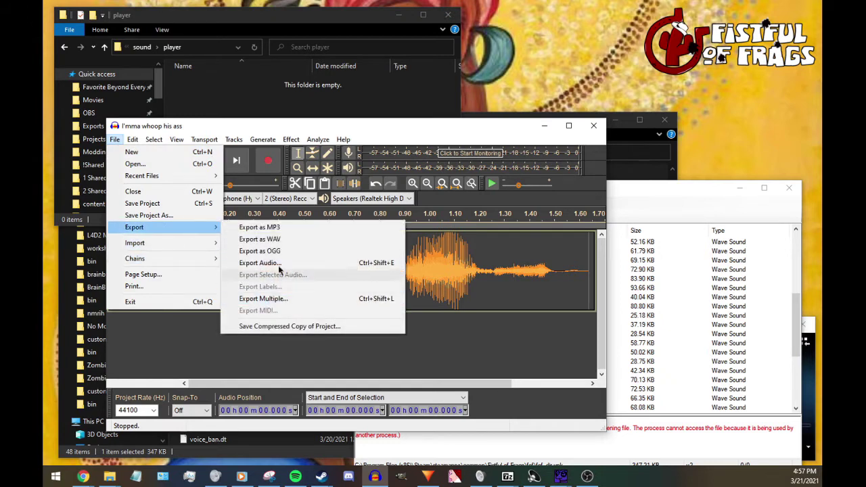
pyautogui.click(282, 239)
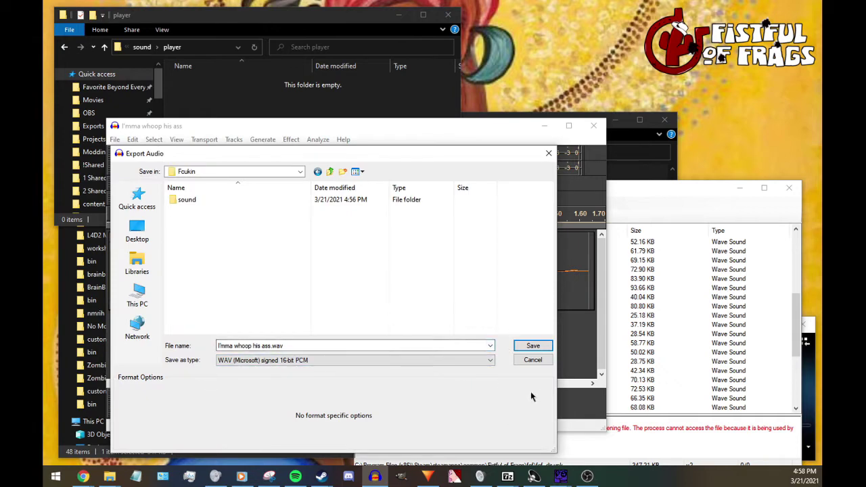
pyautogui.click(534, 346)
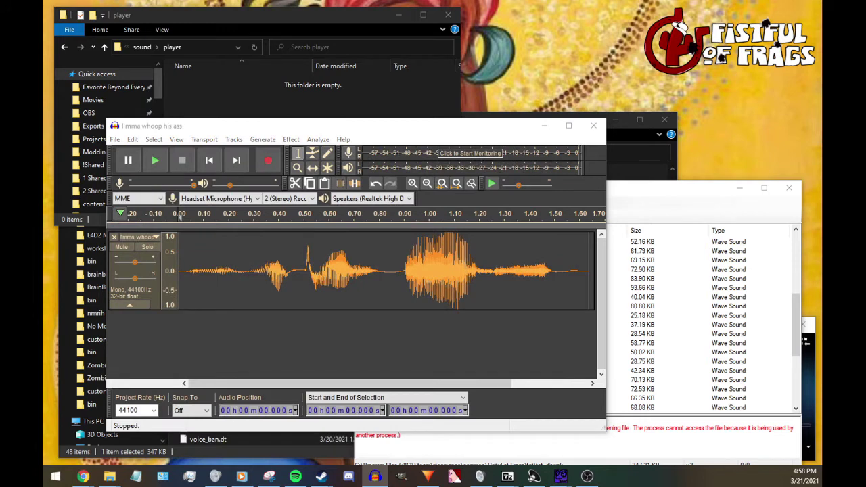
# Move I'mma whoop his ass.wav from the Fcukin folder into its sound/player subfolder
pyautogui.click(265, 108)
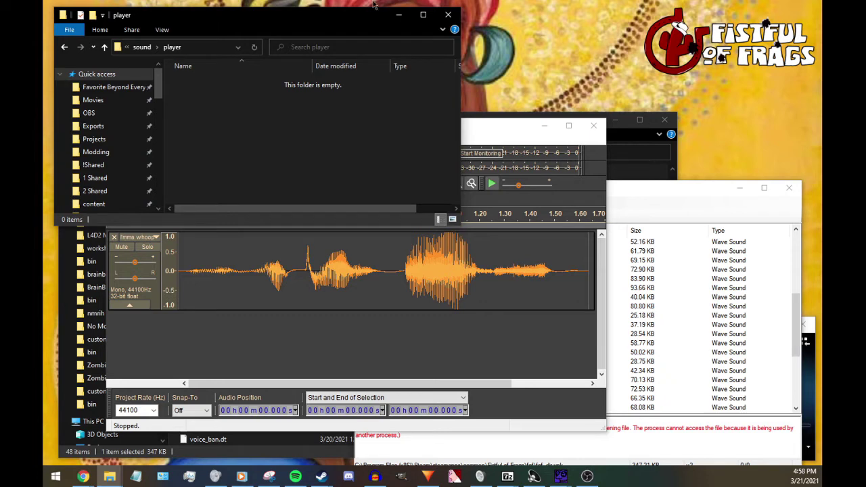
pyautogui.click(143, 47)
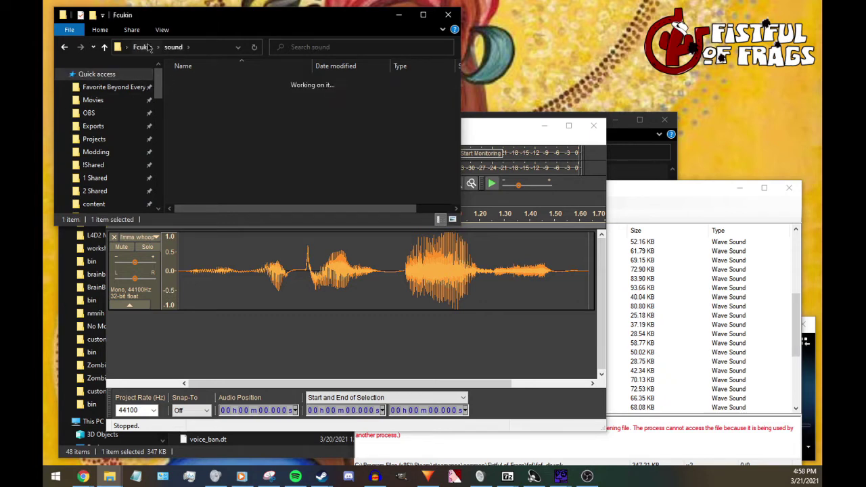
pyautogui.click(144, 47)
pyautogui.click(215, 100)
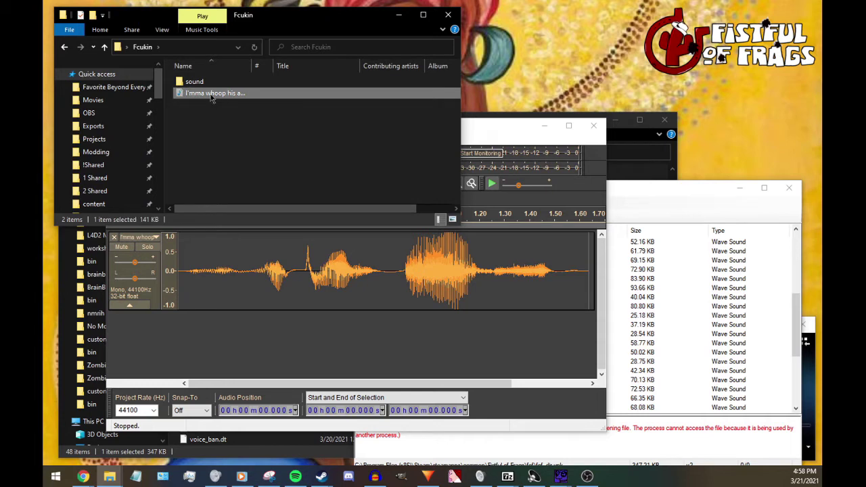
pyautogui.doubleClick(205, 84)
pyautogui.doubleClick(205, 85)
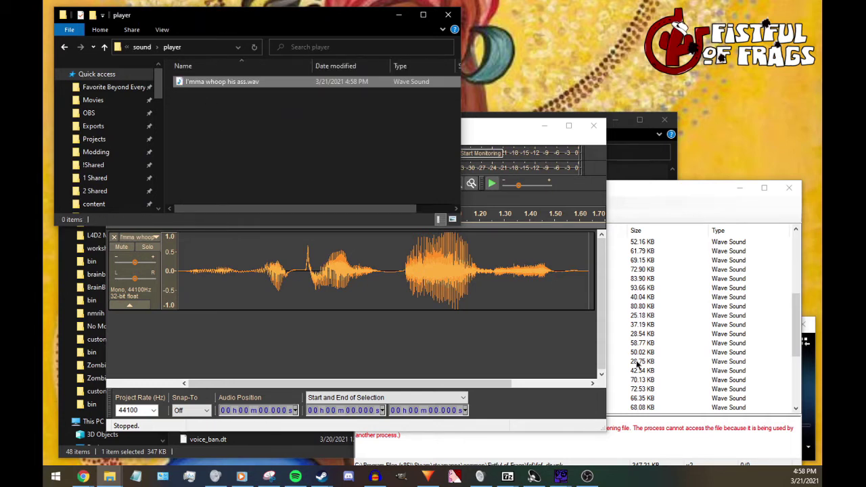
# Rename the sound file in the player folder to pl_sidejump.wav, matching the name in the archive
pyautogui.click(641, 369)
pyautogui.click(483, 373)
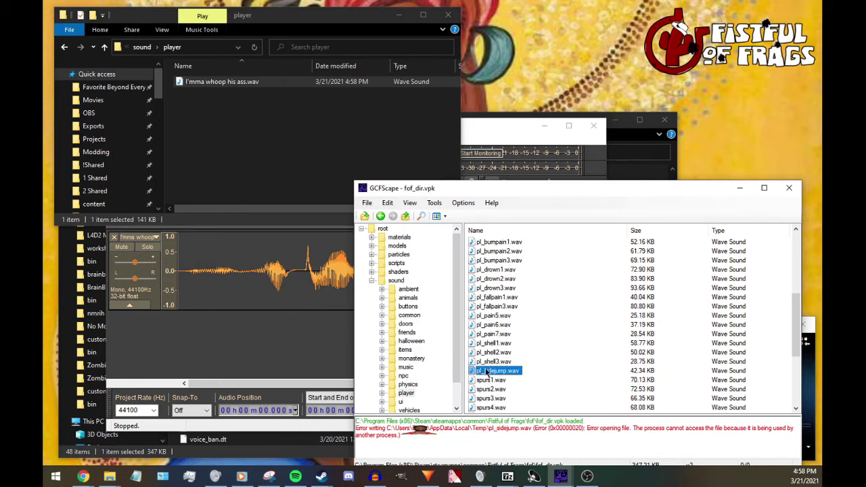
pyautogui.click(201, 86)
pyautogui.click(201, 84)
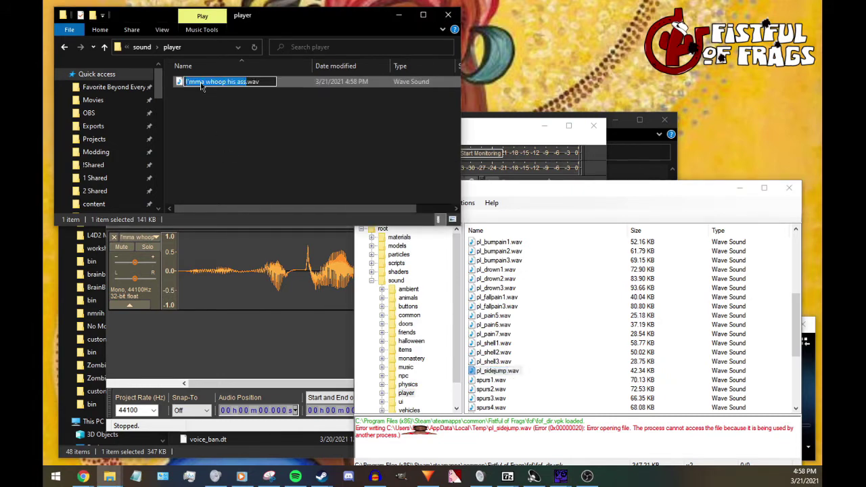
pyautogui.write('pl_sidejump')
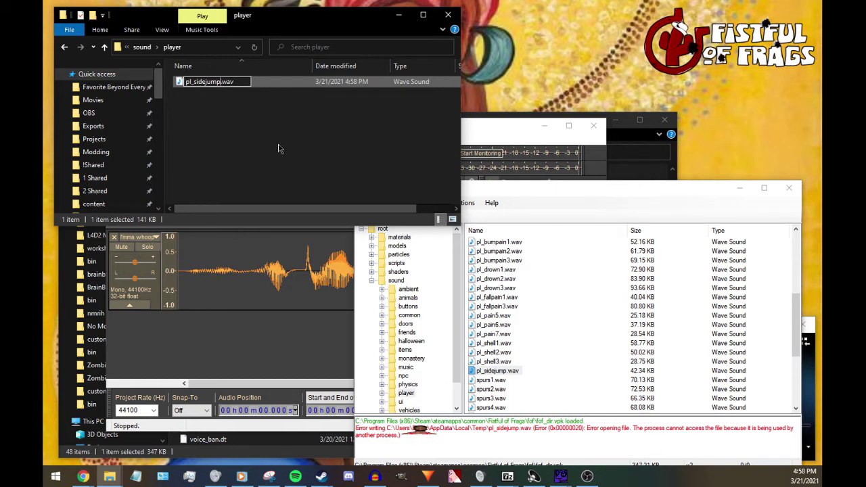
pyautogui.press('Return')
pyautogui.click(203, 100)
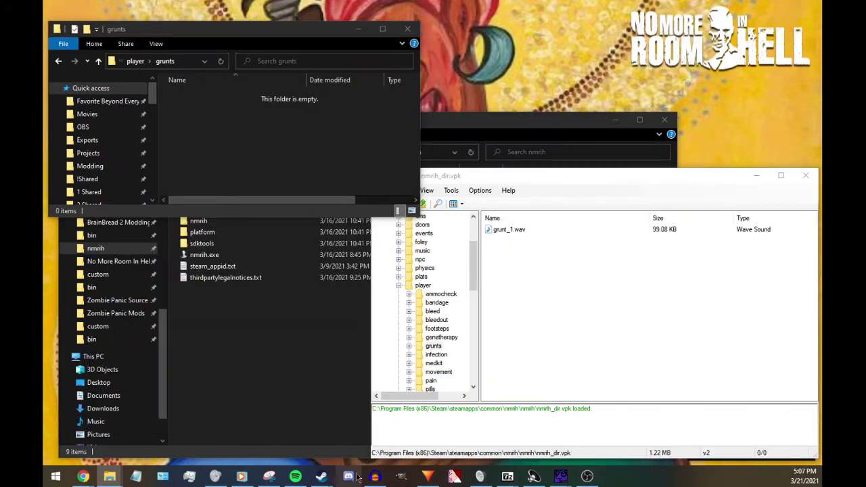
# Open Audacity and extract grunt_1.wav from the nmrih_dir.vpk archive's player/grunts folder to the desktop
pyautogui.click(376, 476)
pyautogui.click(729, 313)
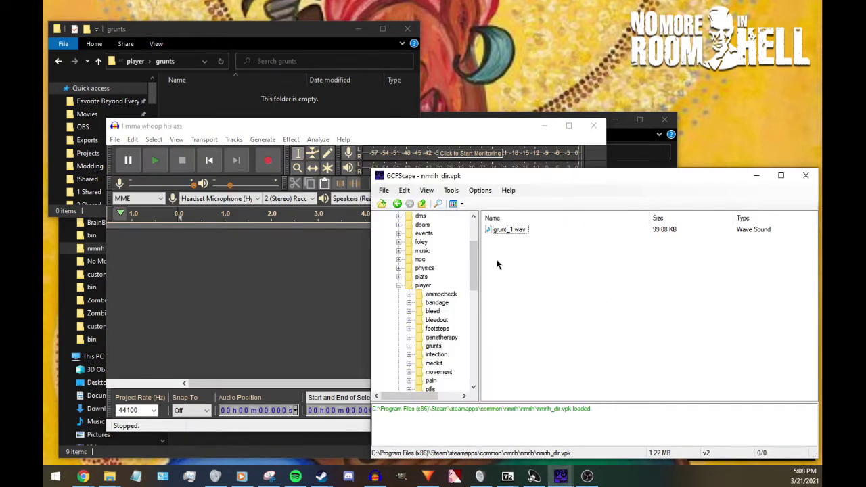
pyautogui.click(506, 230)
pyautogui.click(512, 71)
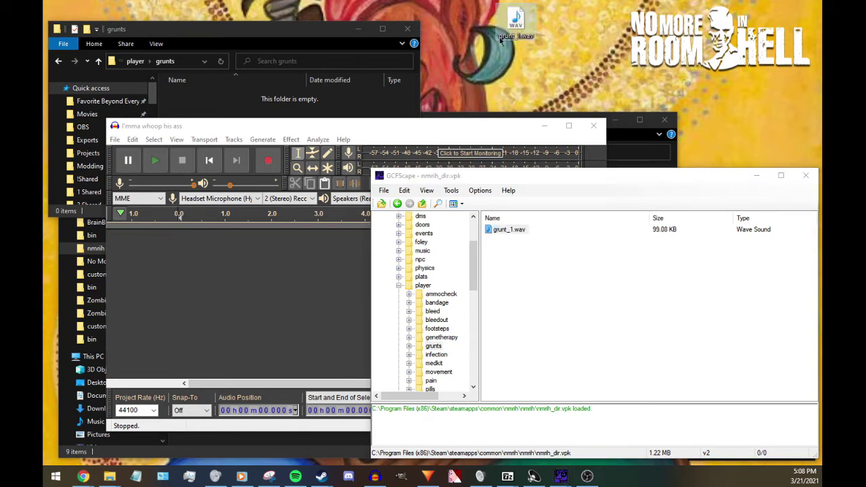
# Load grunt_1.wav from the desktop into Audacity to check its sample rate, and close the track
pyautogui.moveTo(513, 25); pyautogui.dragTo(247, 281)
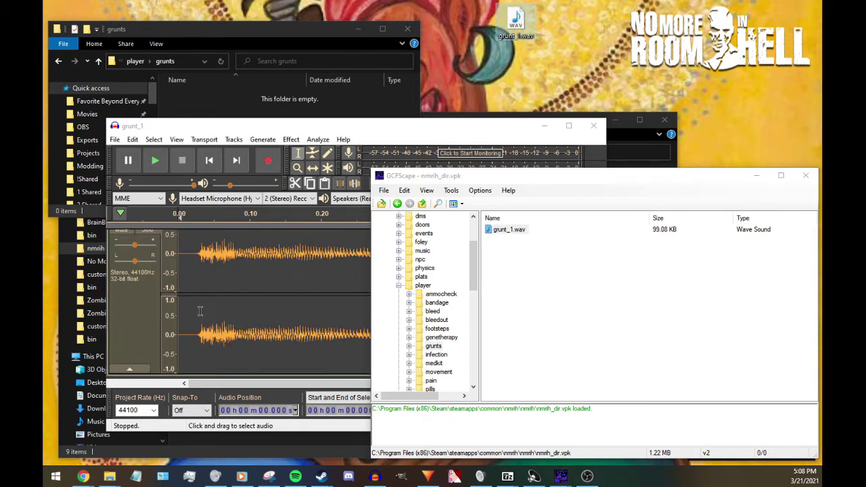
pyautogui.scroll(1, 115, 234)
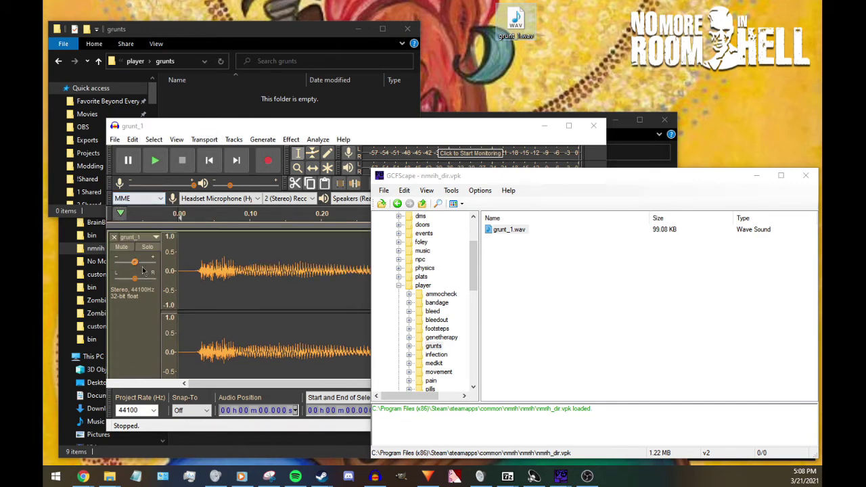
pyautogui.click(113, 237)
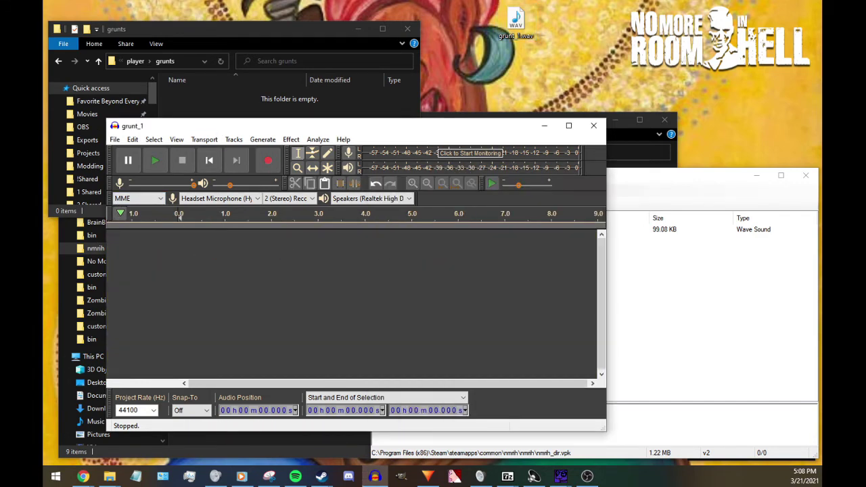
# Load the I'mma whoop his ass sound into Audacity and export it as a signed 16-bit PCM WAV to the FAken folder
pyautogui.moveTo(677, 229); pyautogui.dragTo(210, 308)
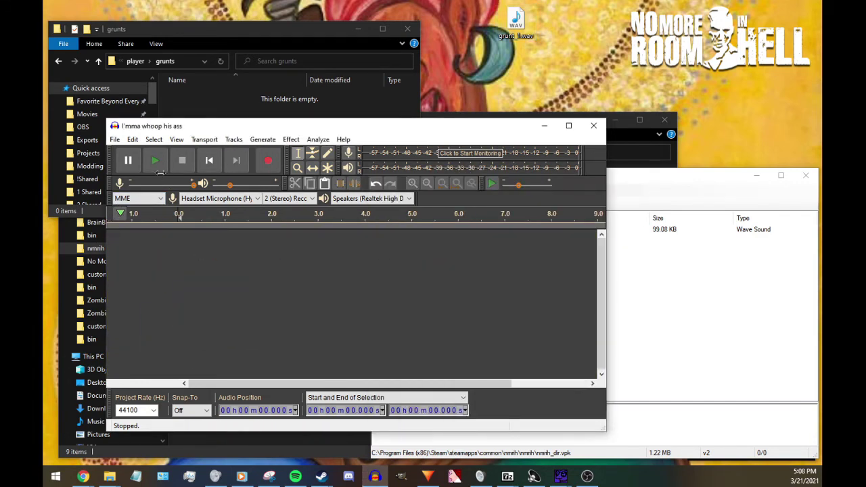
pyautogui.click(114, 140)
pyautogui.moveTo(169, 228)
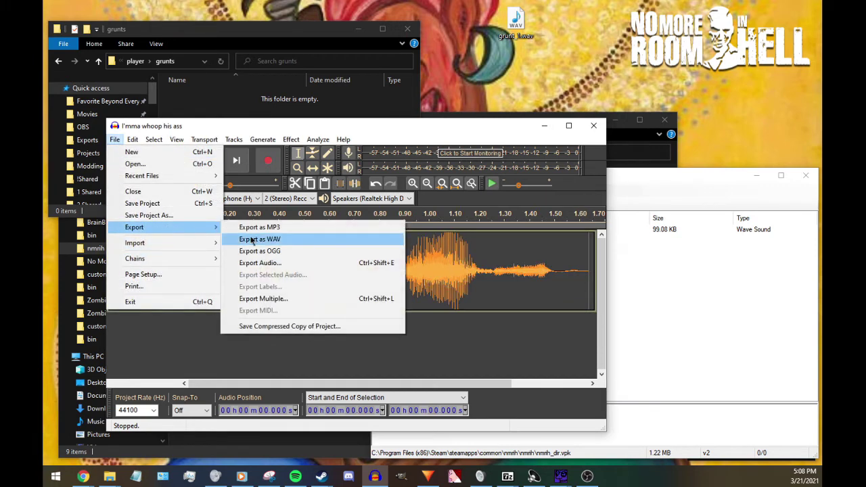
pyautogui.click(249, 238)
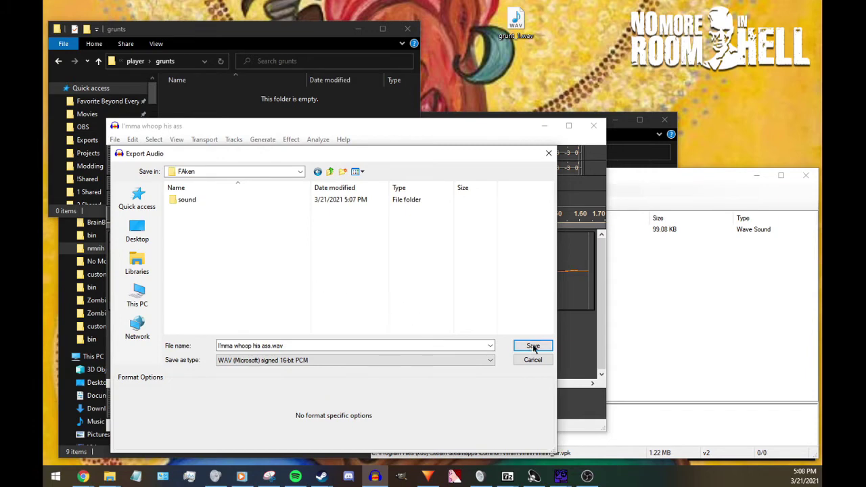
pyautogui.click(533, 347)
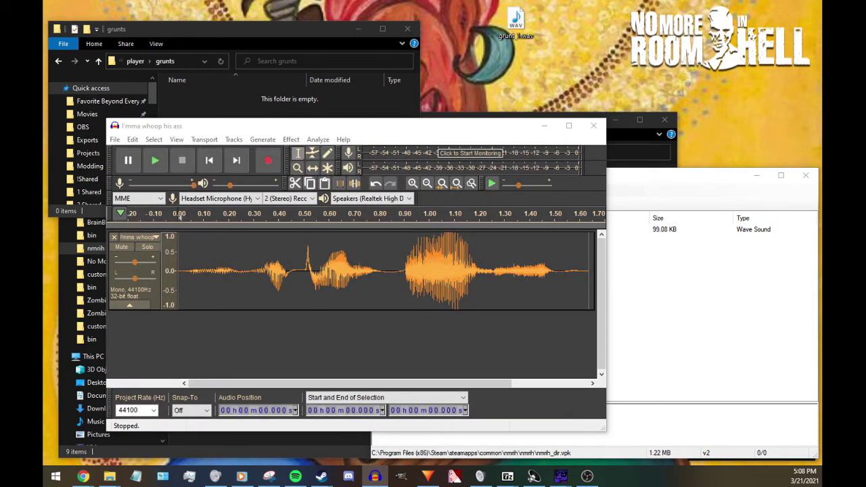
# Move I'mma whoop his ass.wav from the FAken folder into its sound/player/grunts subfolder
pyautogui.click(188, 107)
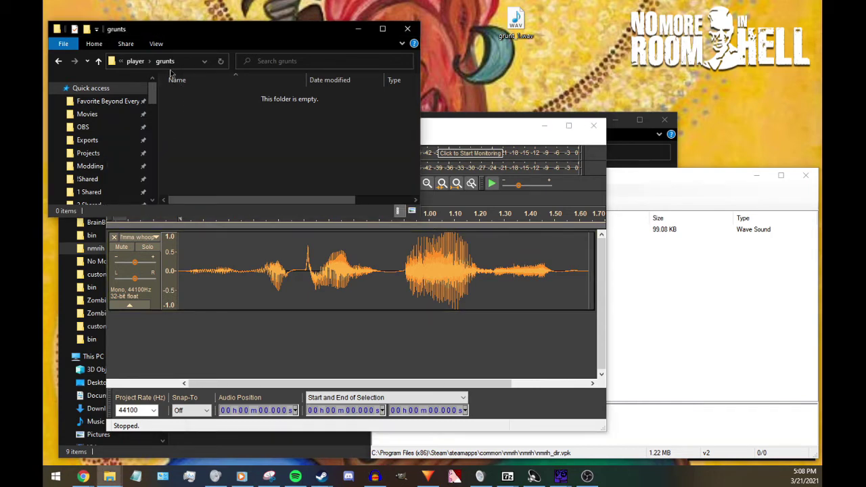
pyautogui.click(137, 61)
pyautogui.click(139, 63)
pyautogui.click(136, 62)
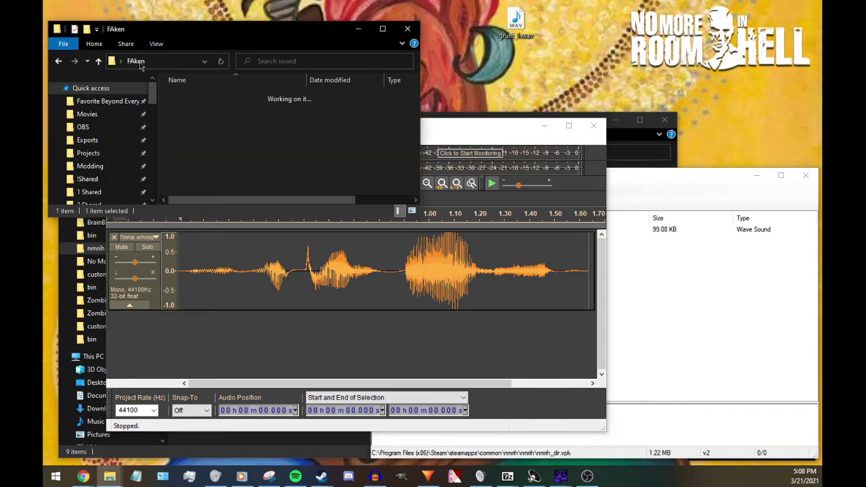
pyautogui.click(182, 108)
pyautogui.doubleClick(190, 97)
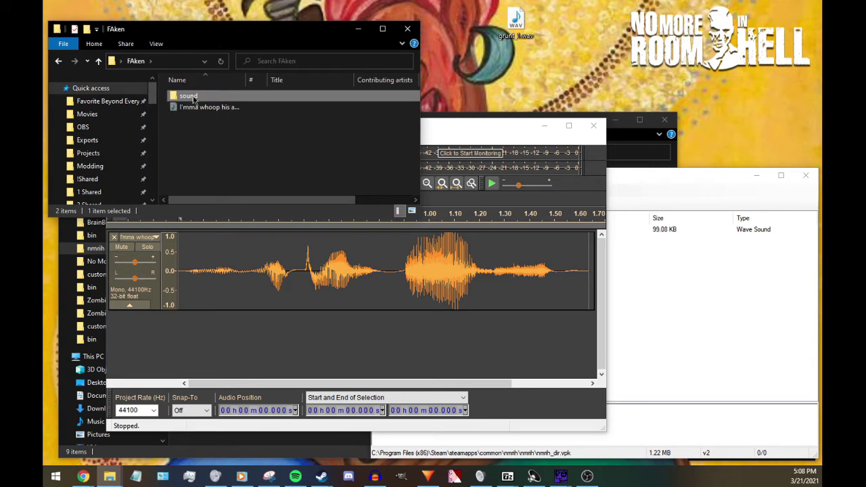
pyautogui.doubleClick(191, 96)
pyautogui.doubleClick(191, 97)
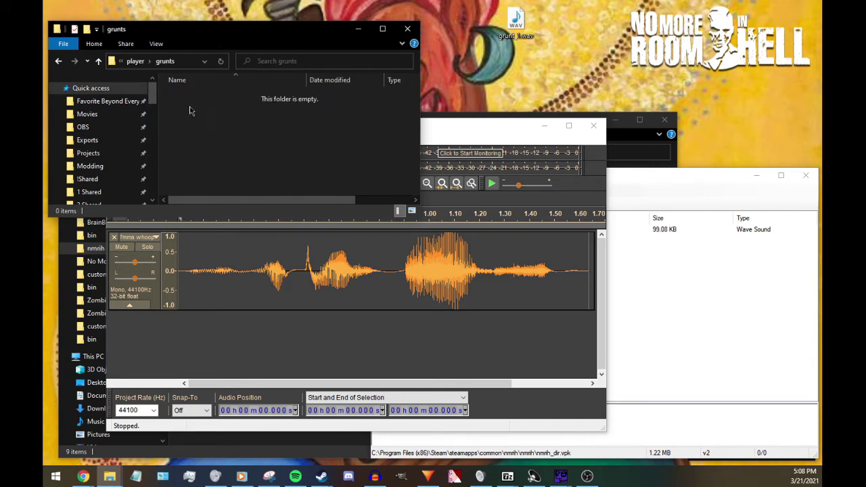
pyautogui.hotkey('ctrl', 'v')
# Rename the sound file in the grunts folder to grunt_1.wav
pyautogui.click(195, 96)
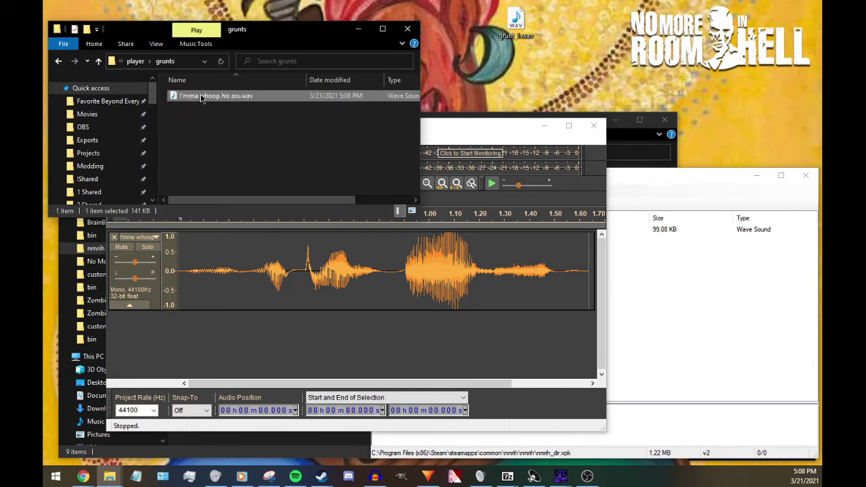
pyautogui.write('grunt')
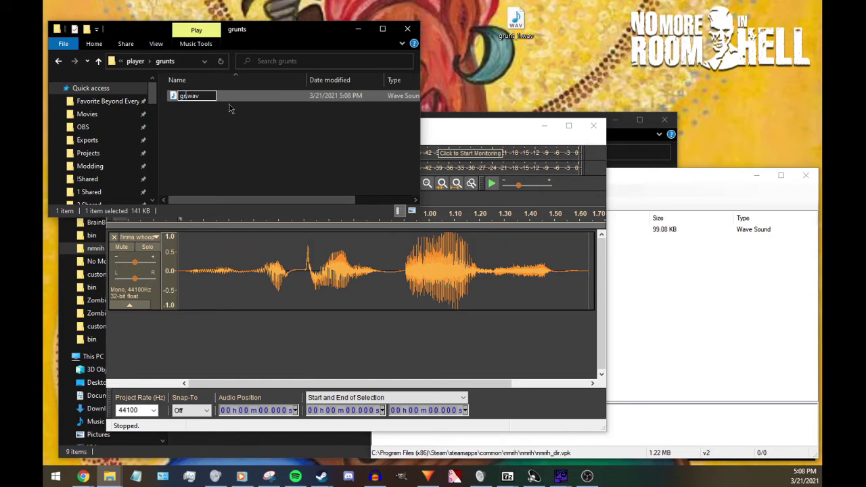
pyautogui.write('_1')
pyautogui.press('Return')
pyautogui.click(244, 127)
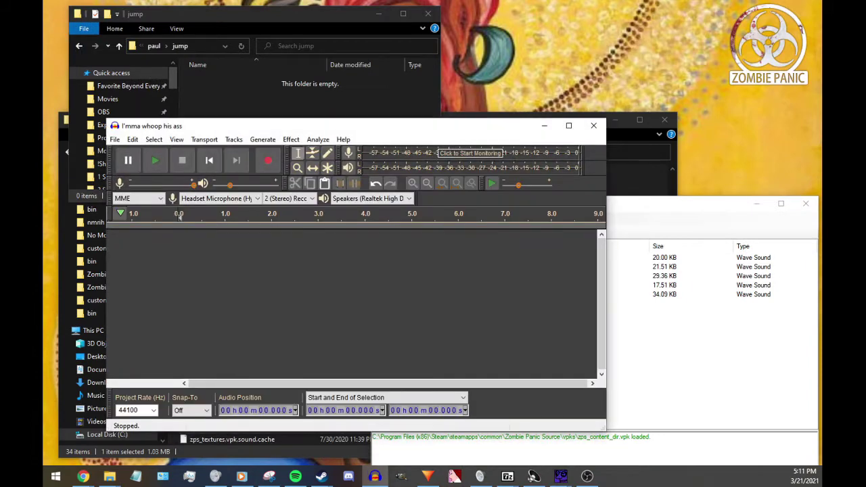
# Extract jump-01.wav from the paul/jump folder in GCFScape to the desktop
pyautogui.click(763, 394)
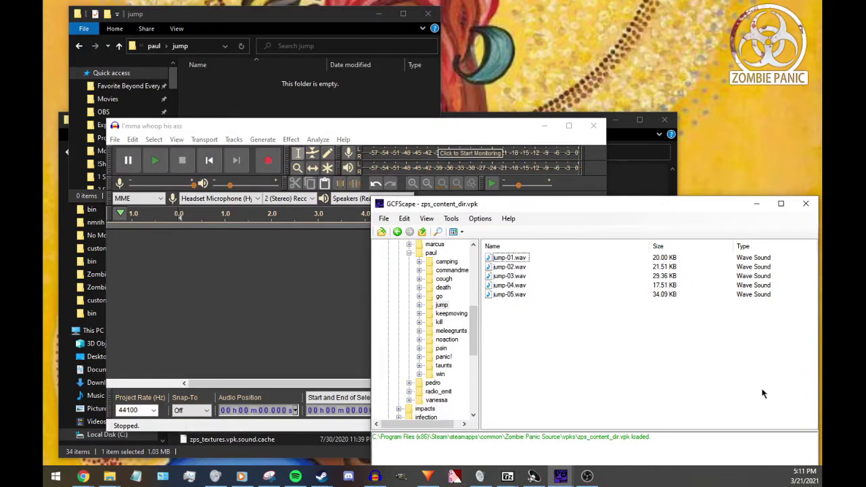
pyautogui.moveTo(520, 263); pyautogui.dragTo(308, 281)
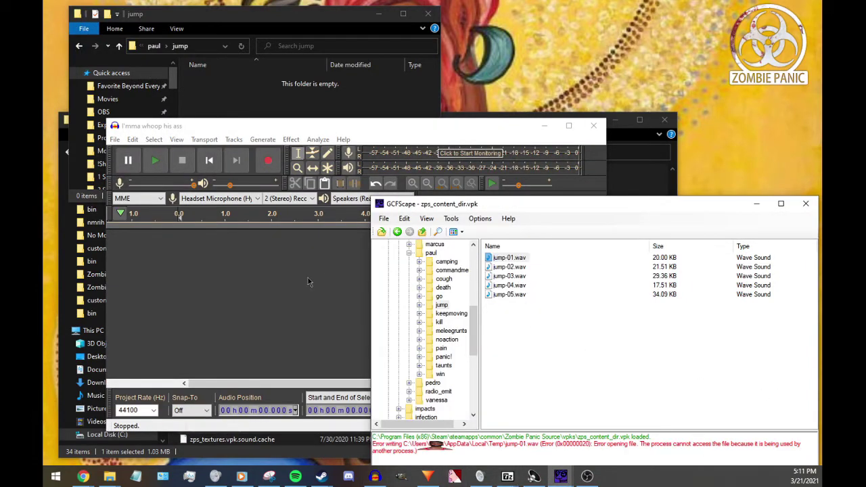
pyautogui.moveTo(513, 258); pyautogui.dragTo(580, 66)
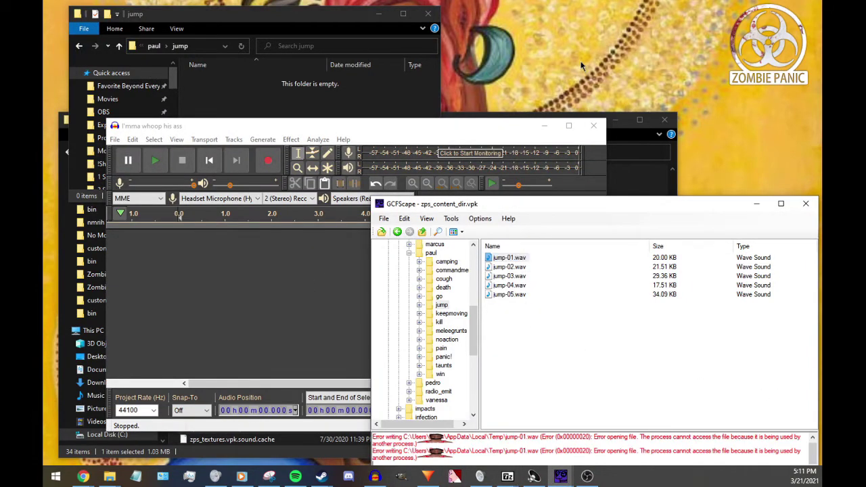
pyautogui.click(514, 266)
pyautogui.doubleClick(521, 268)
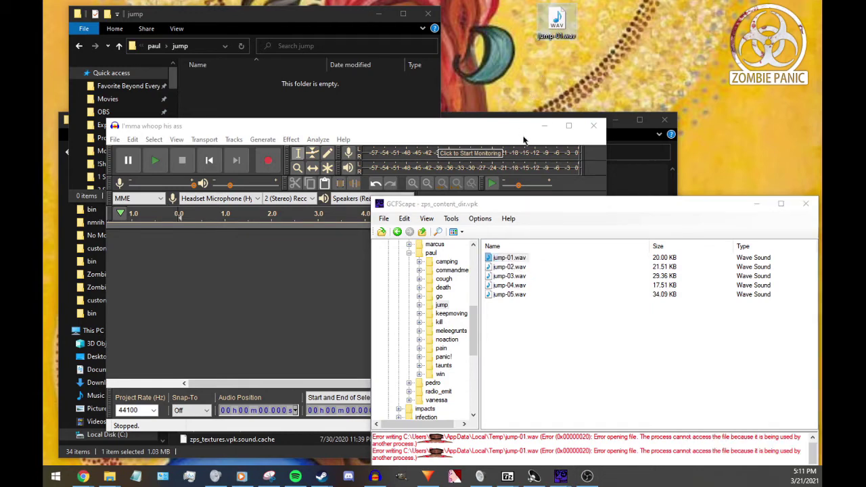
# Load jump-01.wav from the desktop into Audacity to check its sample rate, and close the track
pyautogui.moveTo(557, 25); pyautogui.dragTo(249, 311)
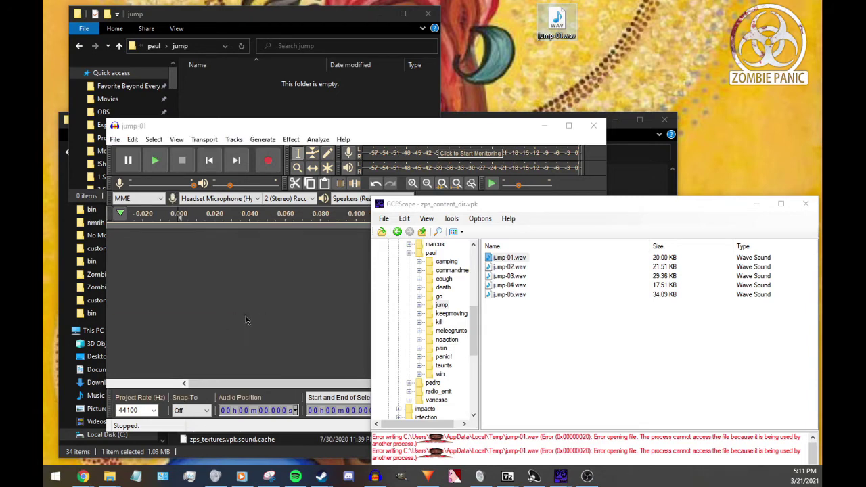
pyautogui.click(224, 343)
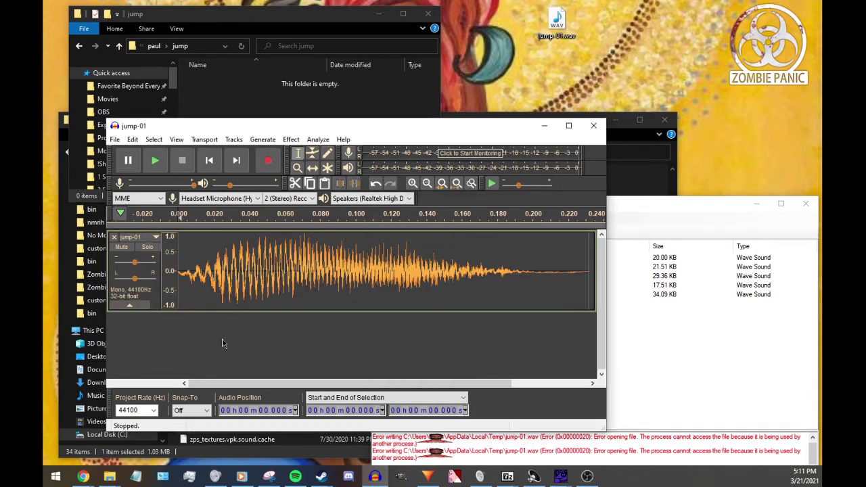
pyautogui.click(114, 237)
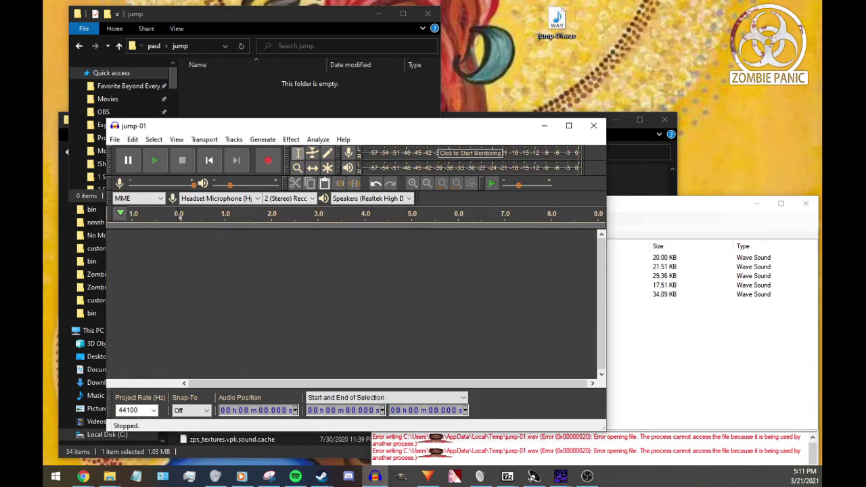
pyautogui.click(593, 126)
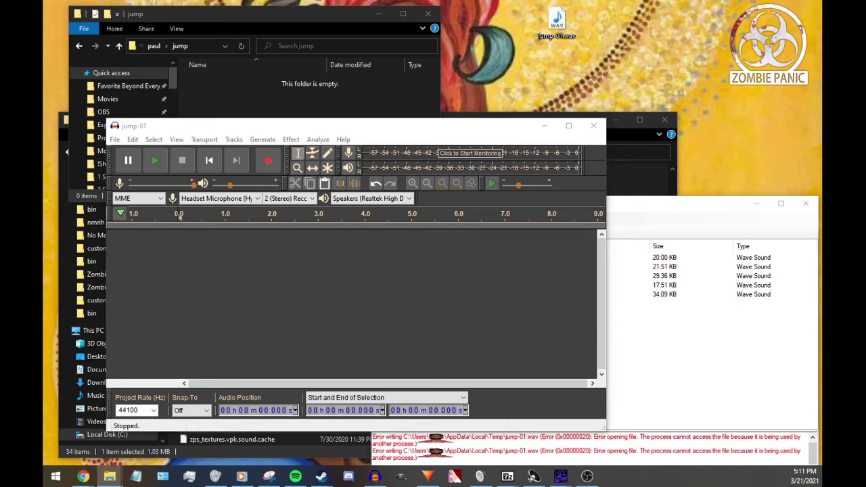
# Load the I'mma whoop his ass sound into Audacity and export it as a signed 16-bit PCM WAV to the foken folder
pyautogui.moveTo(180, 215); pyautogui.dragTo(356, 298)
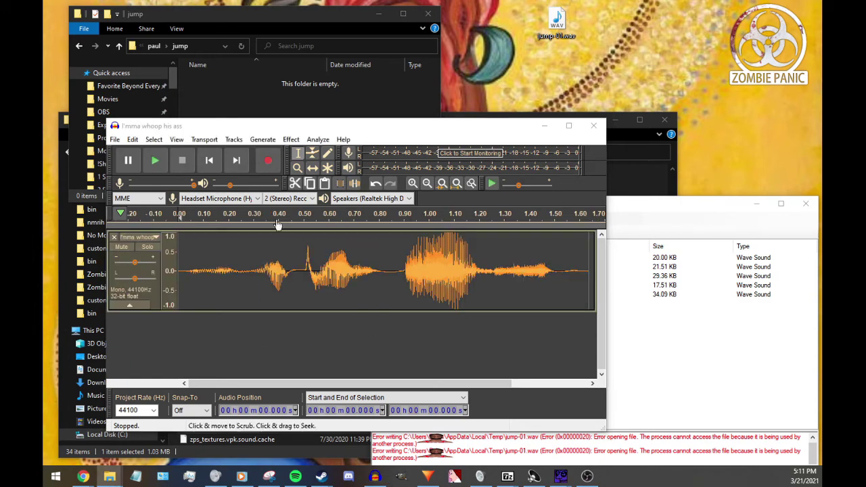
pyautogui.click(113, 139)
pyautogui.moveTo(177, 230)
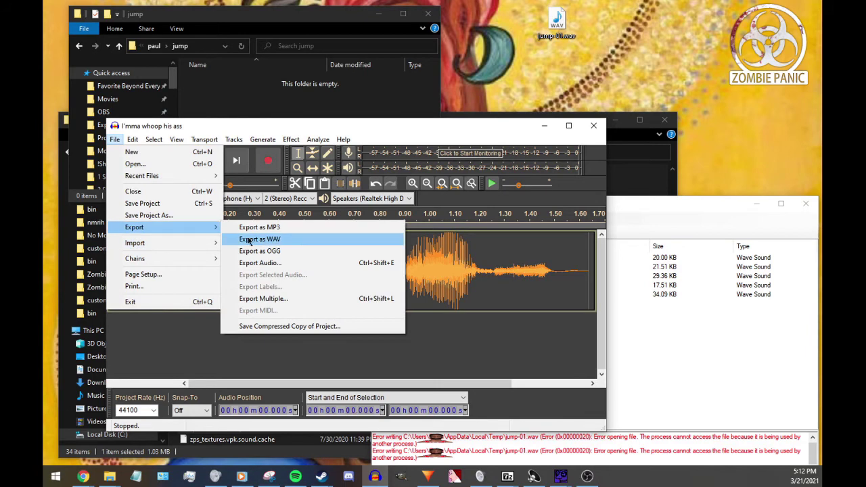
pyautogui.click(304, 240)
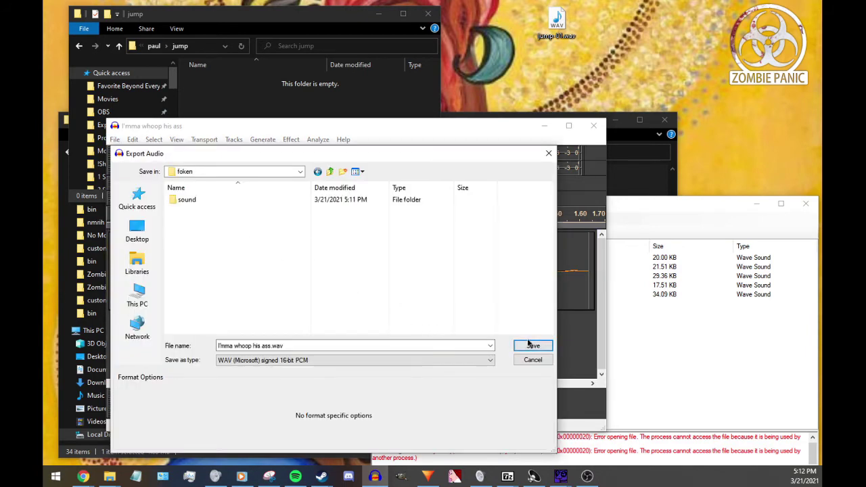
pyautogui.click(532, 346)
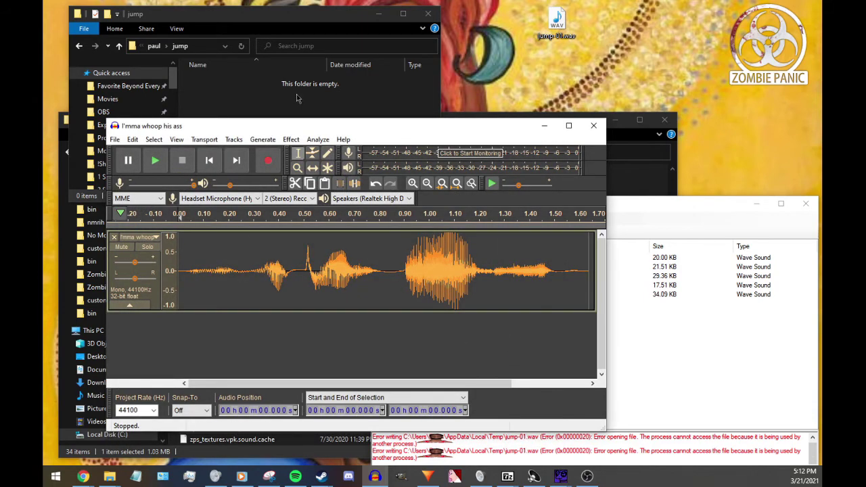
# Move I'mma whoop his ass.wav from the foken folder into its sound/humans/paul/jump subfolder
pyautogui.click(154, 45)
pyautogui.click(154, 45)
pyautogui.click(155, 46)
pyautogui.click(157, 46)
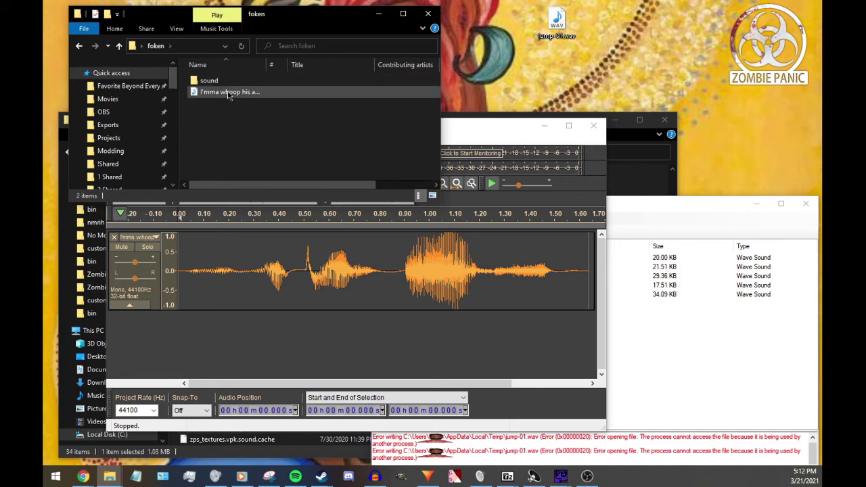
pyautogui.doubleClick(222, 81)
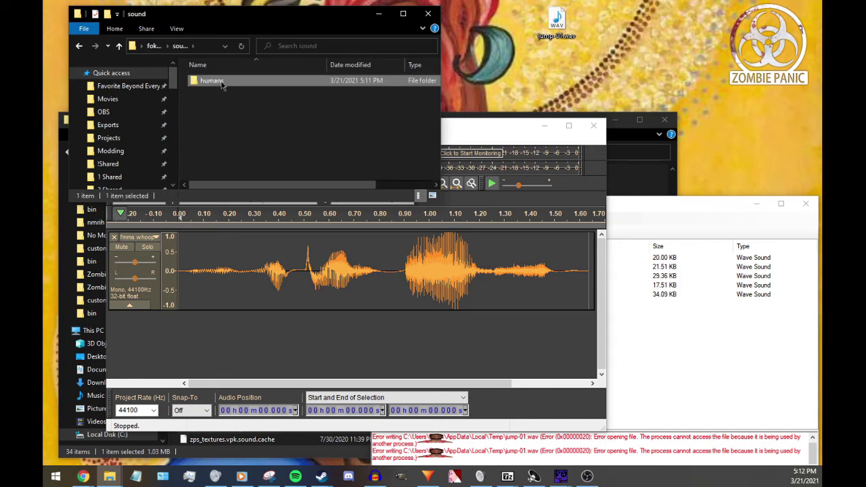
pyautogui.doubleClick(222, 81)
pyautogui.doubleClick(222, 82)
pyautogui.doubleClick(221, 84)
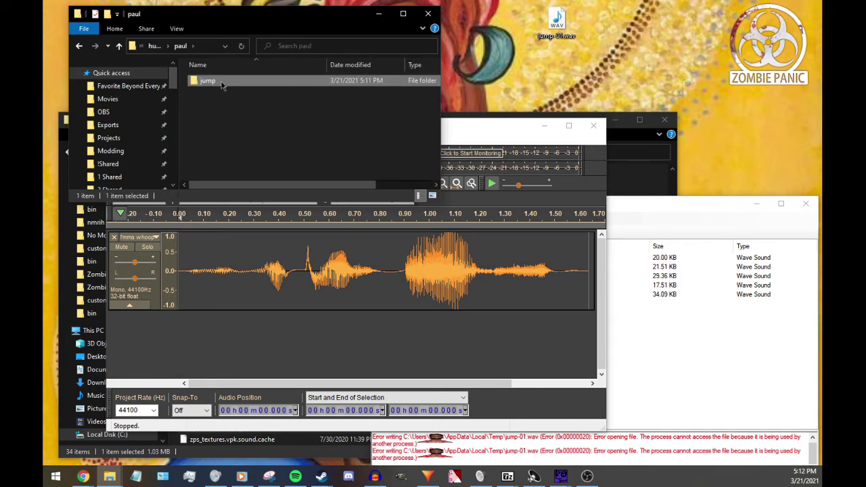
# Rename the sound file in the jump folder to jump-01.wav, matching the extracted original
pyautogui.click(545, 42)
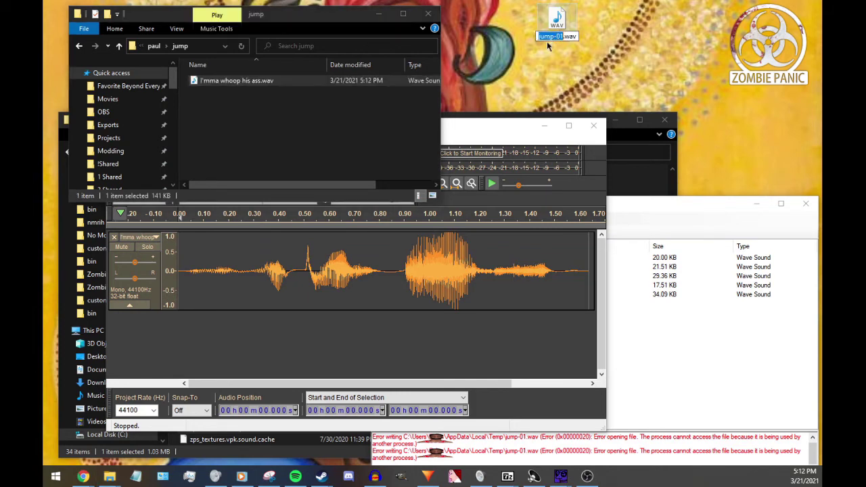
pyautogui.click(257, 86)
pyautogui.write('jump-01')
pyautogui.press('Return')
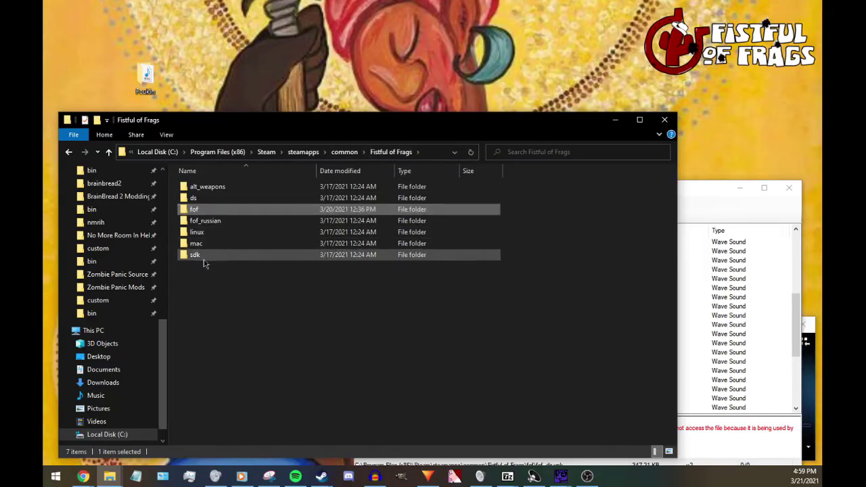
# Pack the desktop mod folder for Fistful of Frags into a VPK using vpk.exe from the game's sdk/bin folder
pyautogui.doubleClick(205, 259)
pyautogui.doubleClick(210, 187)
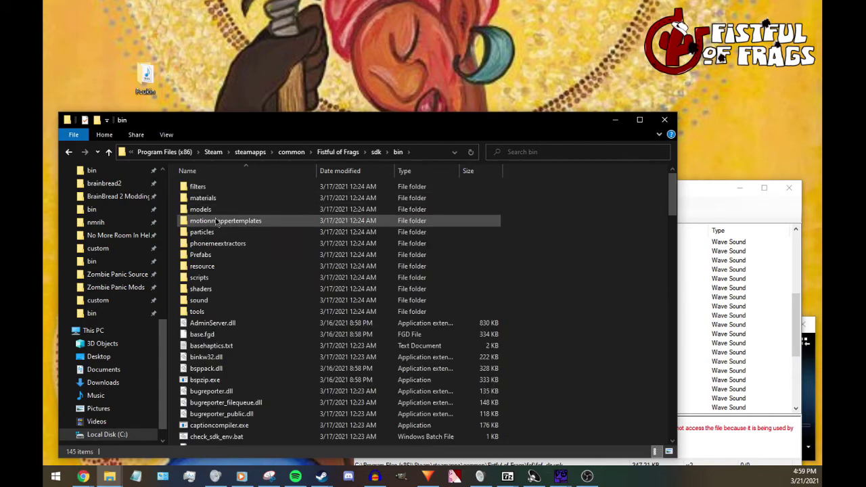
pyautogui.scroll(-10, 232, 289)
pyautogui.scroll(-15, 232, 289)
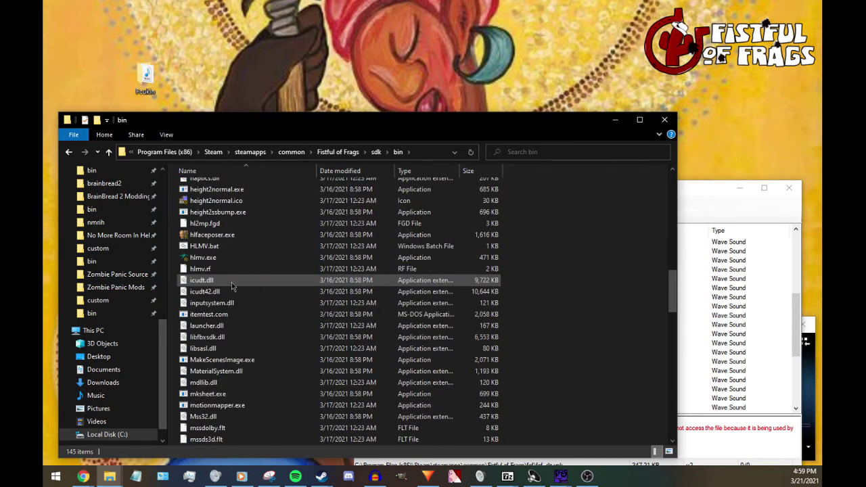
pyautogui.scroll(-8, 229, 280)
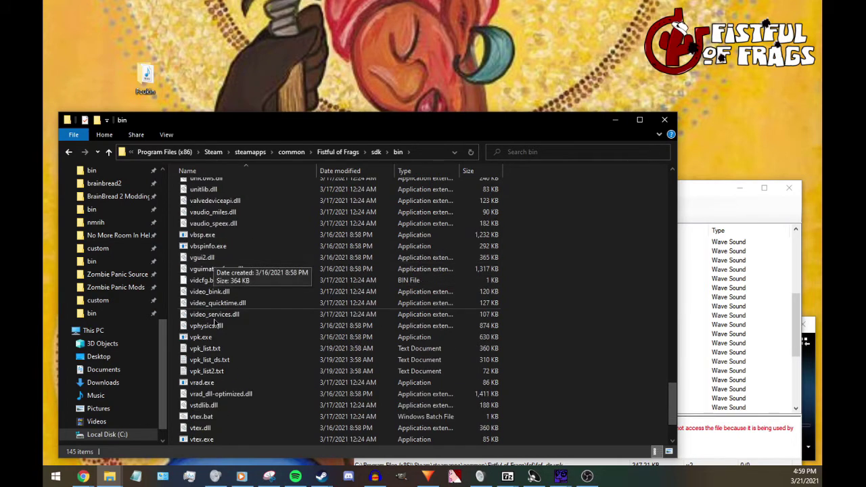
pyautogui.click(203, 337)
pyautogui.moveTo(146, 77); pyautogui.dragTo(205, 344)
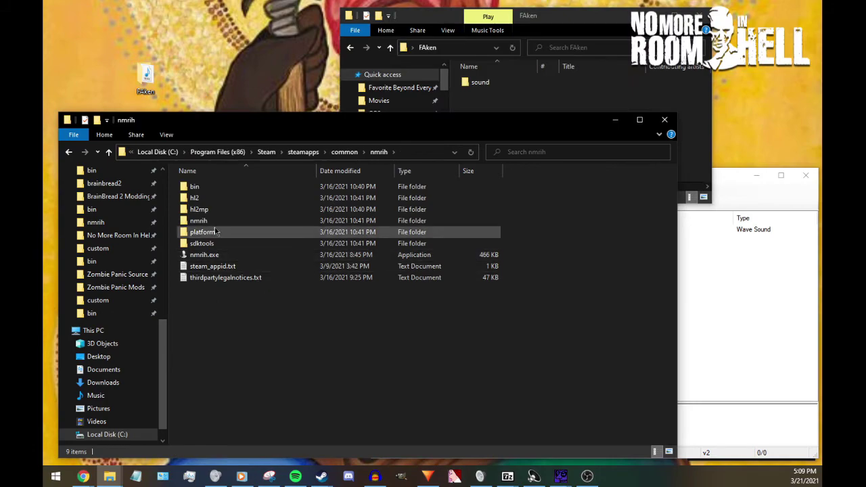
# Pack the FAken folder into a VPK using vpk.exe from the nmrih/bin folder, and place the VPK beside the folder on the desktop
pyautogui.doubleClick(196, 187)
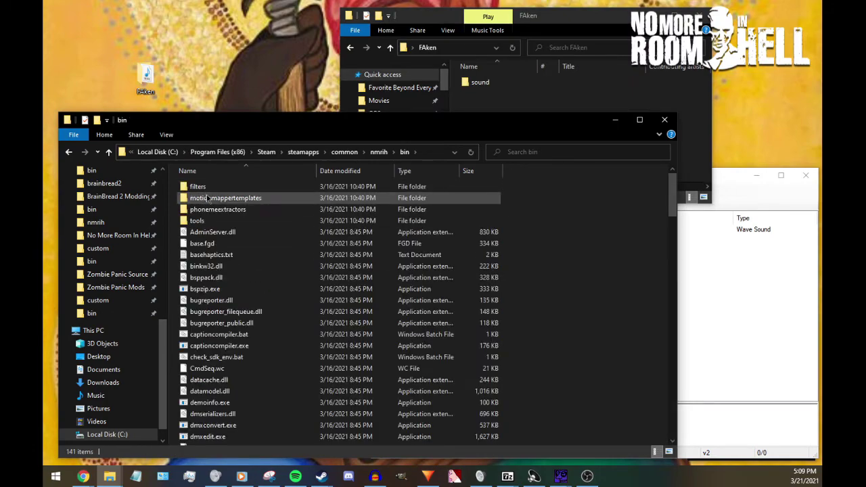
pyautogui.scroll(-20, 270, 324)
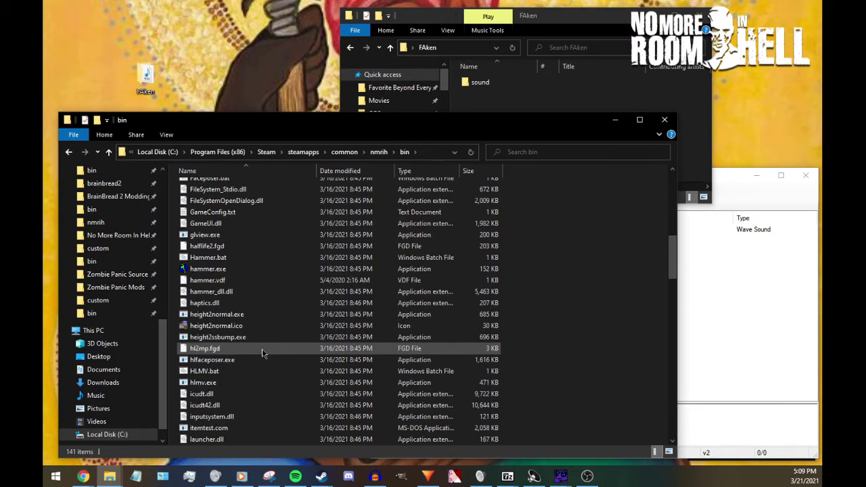
pyautogui.scroll(-12, 267, 363)
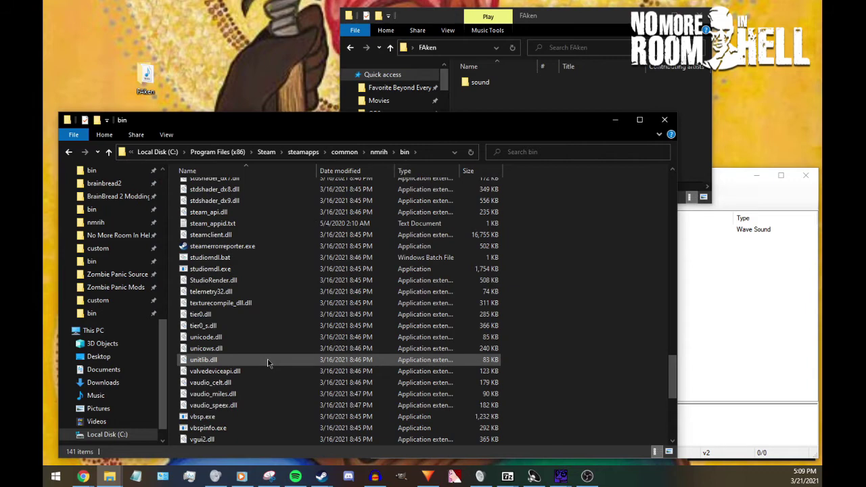
pyautogui.click(249, 338)
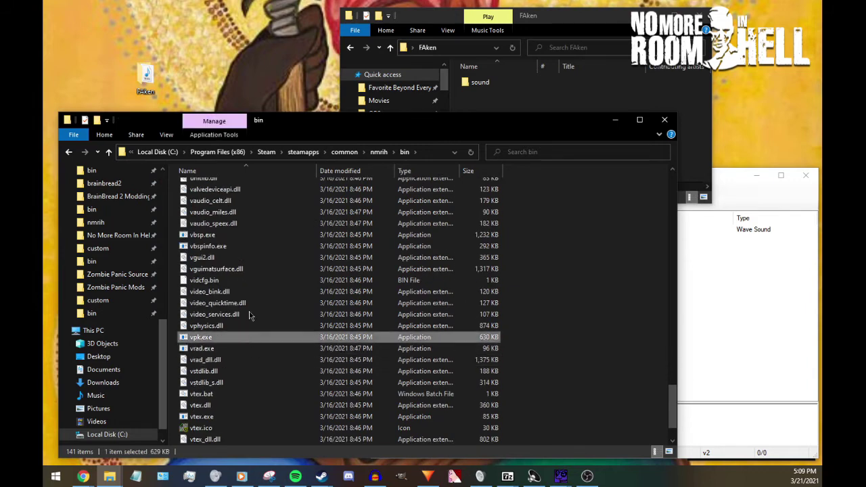
pyautogui.moveTo(163, 71); pyautogui.dragTo(244, 339)
pyautogui.click(146, 77)
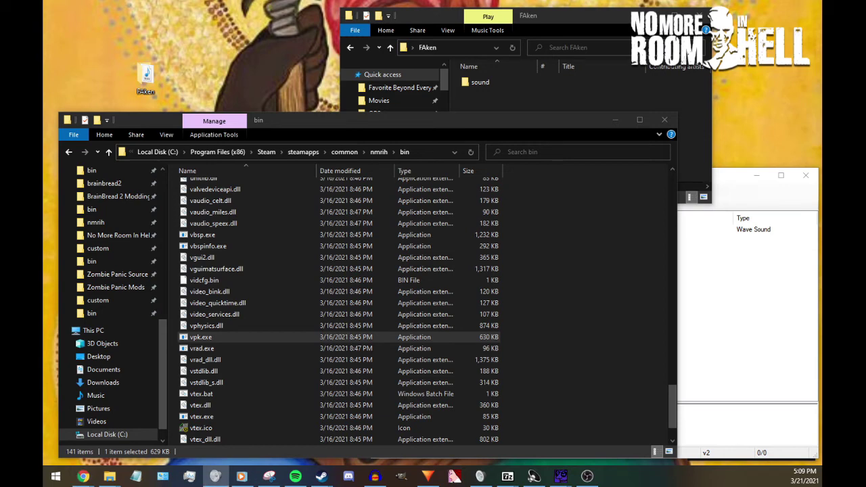
pyautogui.moveTo(46, 154); pyautogui.dragTo(188, 76)
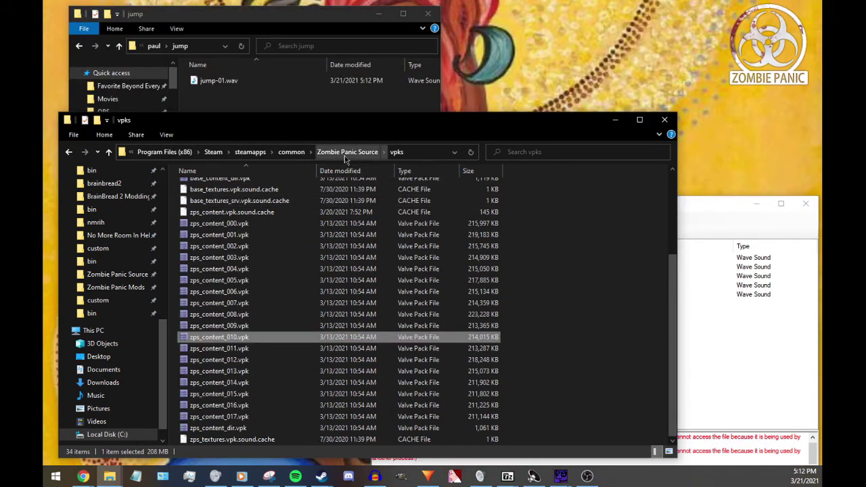
# Pack the foken folder into a VPK using vpk.exe from Zombie Panic Source's bin folder
pyautogui.click(346, 153)
pyautogui.doubleClick(242, 197)
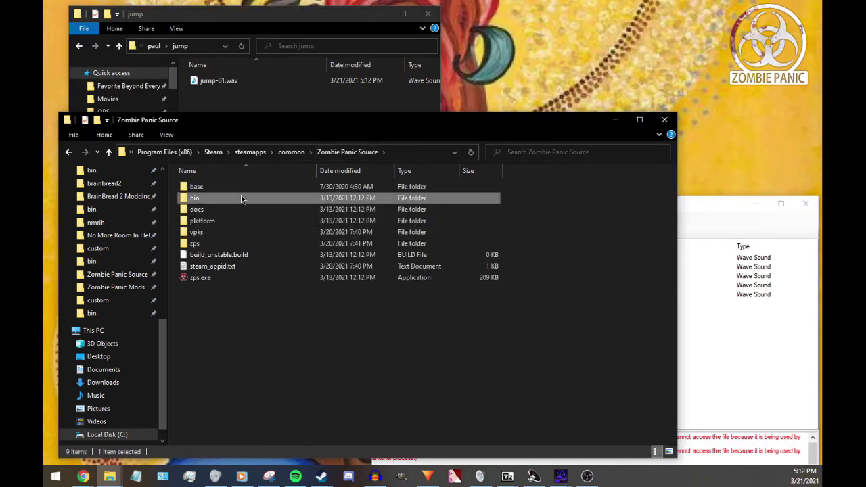
pyautogui.scroll(-20, 274, 280)
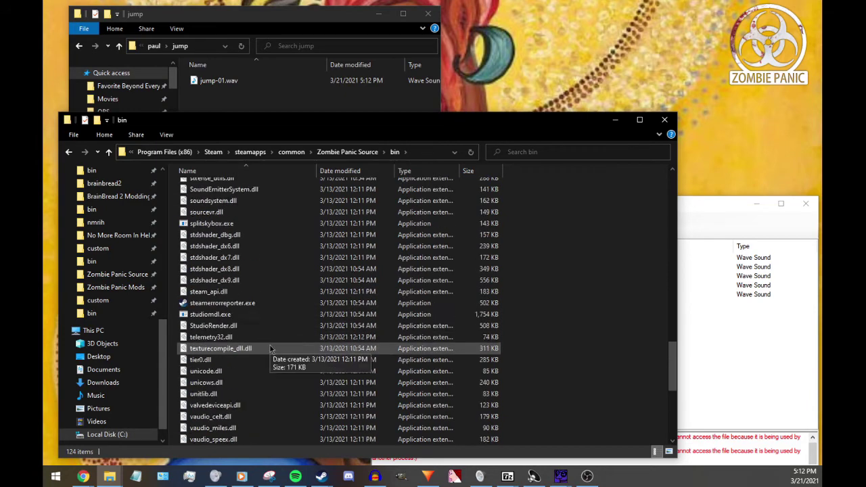
pyautogui.scroll(-1, 276, 354)
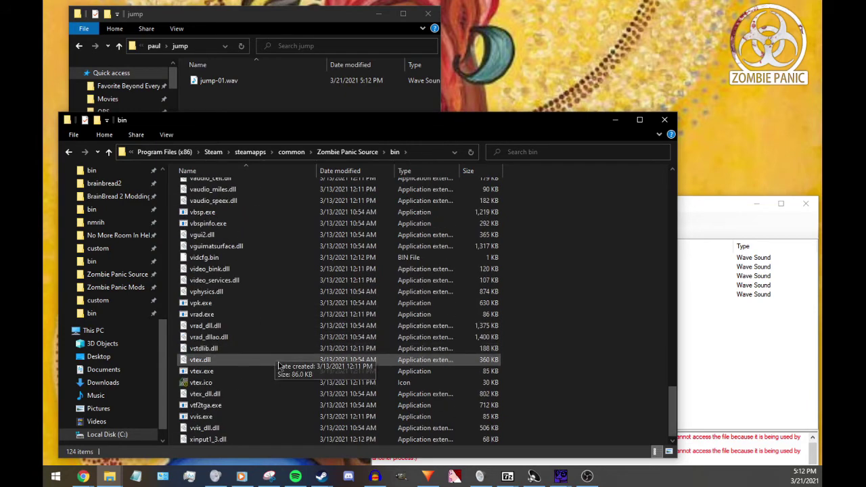
pyautogui.click(260, 304)
pyautogui.moveTo(296, 13); pyautogui.dragTo(603, 34)
pyautogui.moveTo(183, 82); pyautogui.dragTo(201, 303)
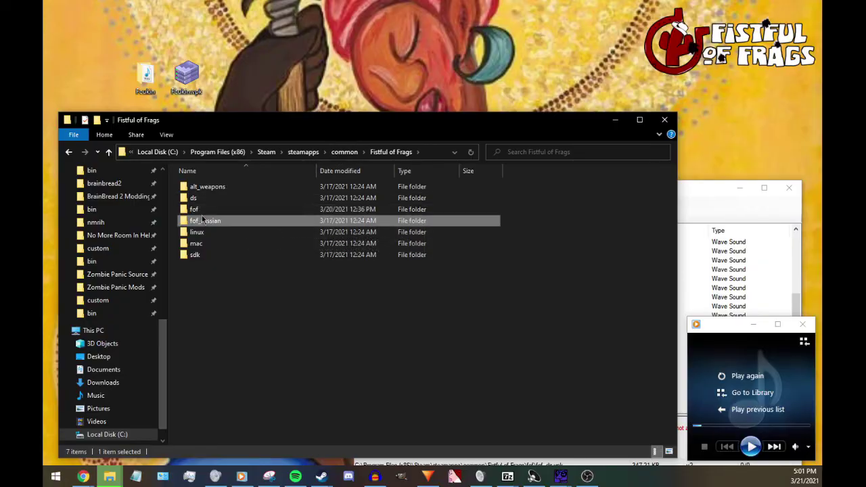
# Put the Fistful of Frags mod VPK from the desktop into the game's fof/custom folder
pyautogui.doubleClick(196, 209)
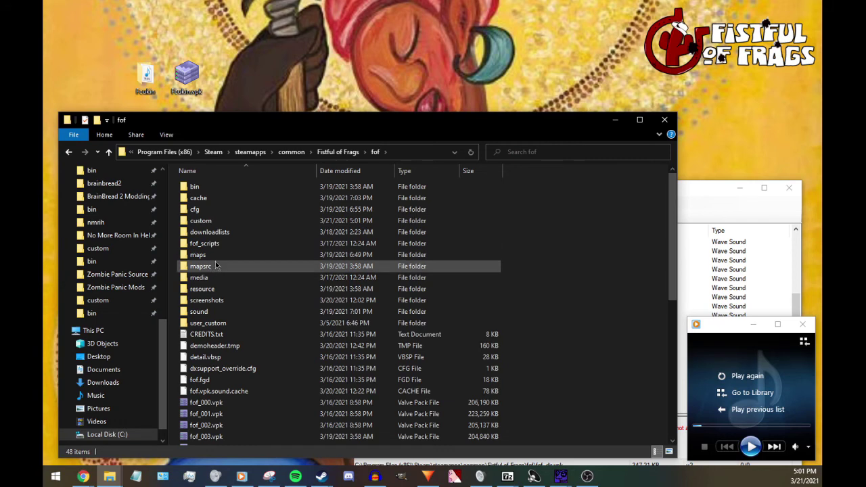
pyautogui.doubleClick(217, 221)
pyautogui.moveTo(193, 86); pyautogui.dragTo(348, 270)
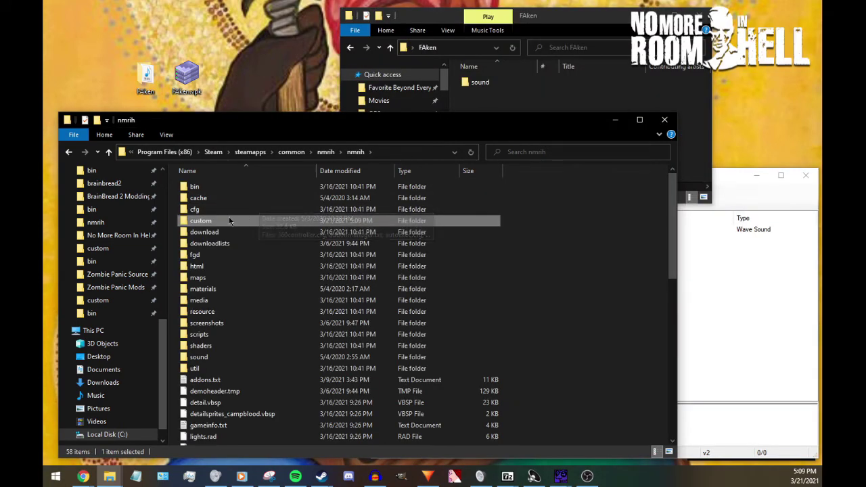
# Put the FAken VPK from the desktop into No More Room in Hell's nmrih/custom folder
pyautogui.doubleClick(227, 220)
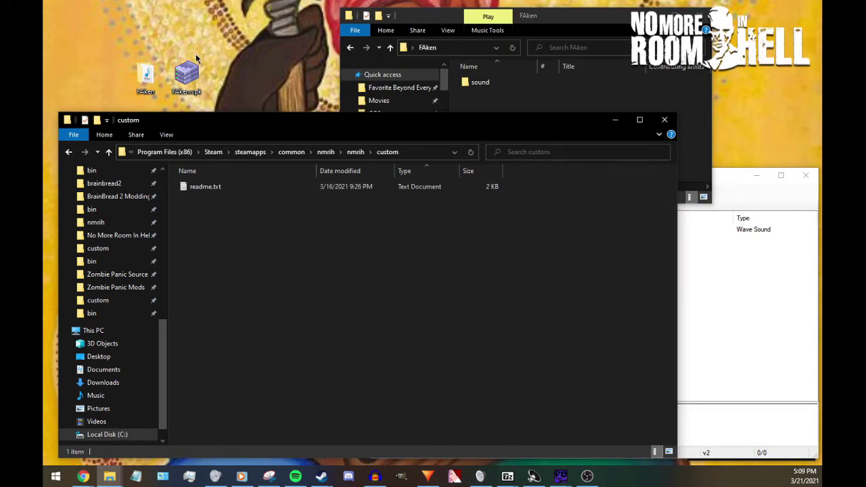
pyautogui.click(182, 76)
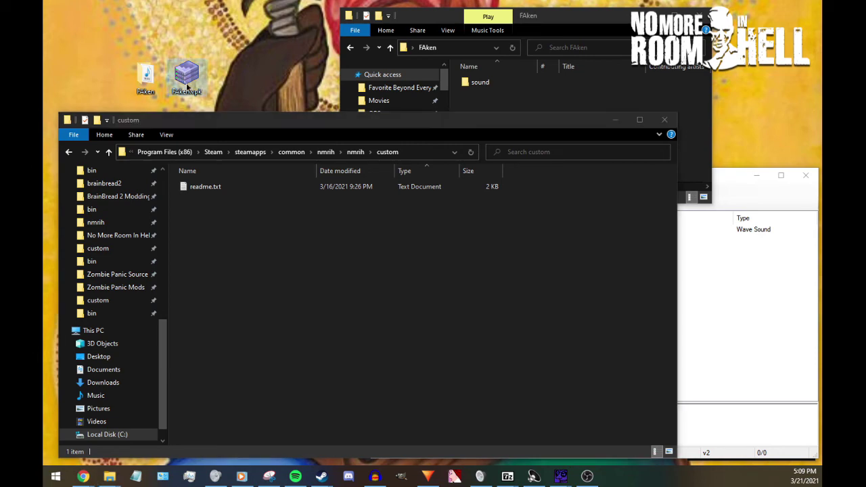
pyautogui.moveTo(283, 264); pyautogui.dragTo(284, 262)
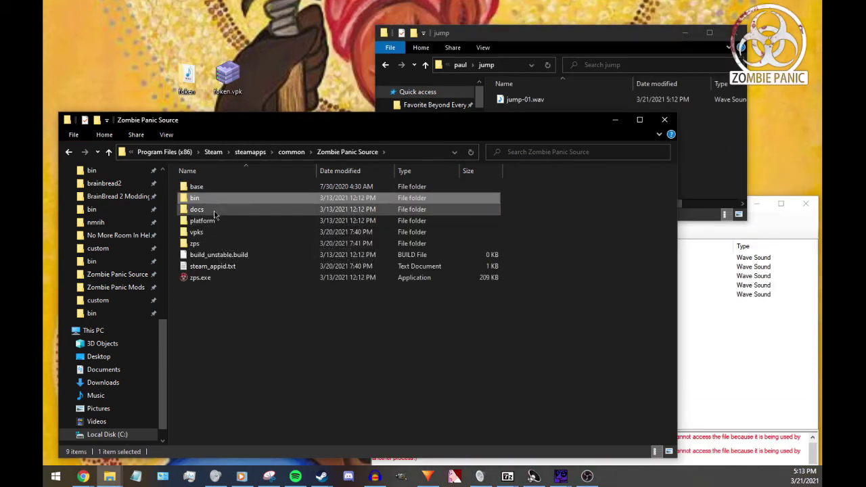
# Copy foken.vpk from the desktop into Zombie Panic Source's zps/custom folder
pyautogui.click(204, 235)
pyautogui.doubleClick(203, 243)
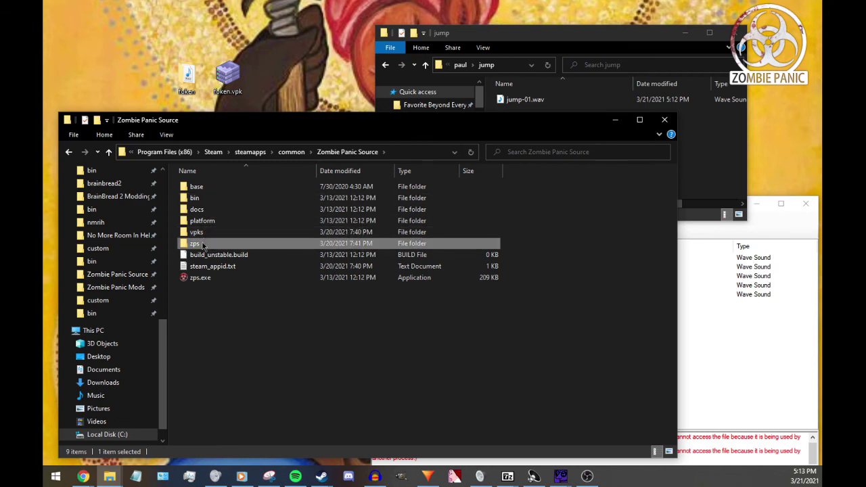
pyautogui.doubleClick(210, 234)
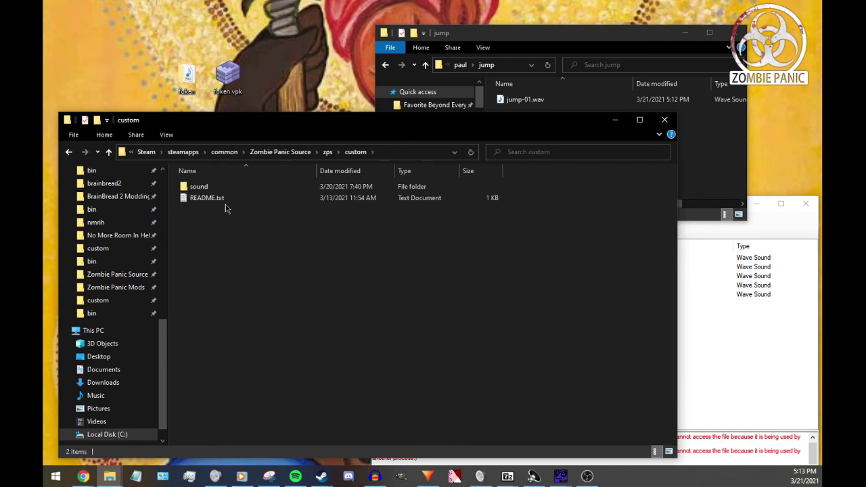
pyautogui.moveTo(234, 75); pyautogui.dragTo(322, 258)
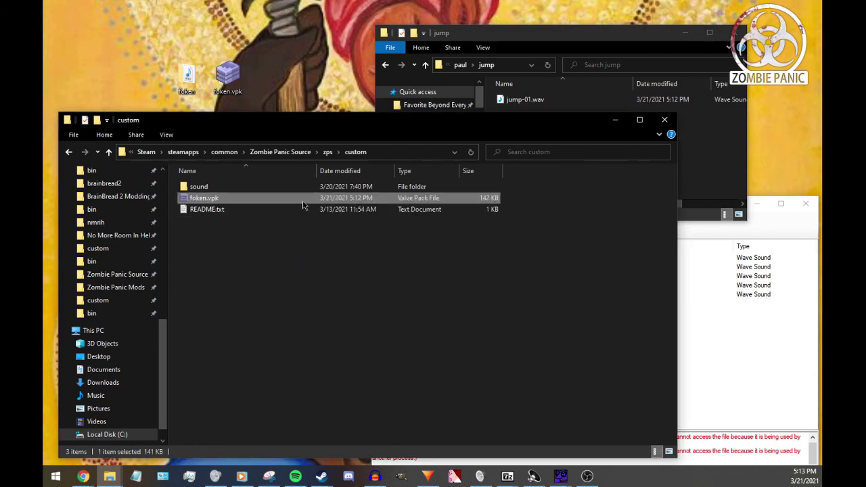